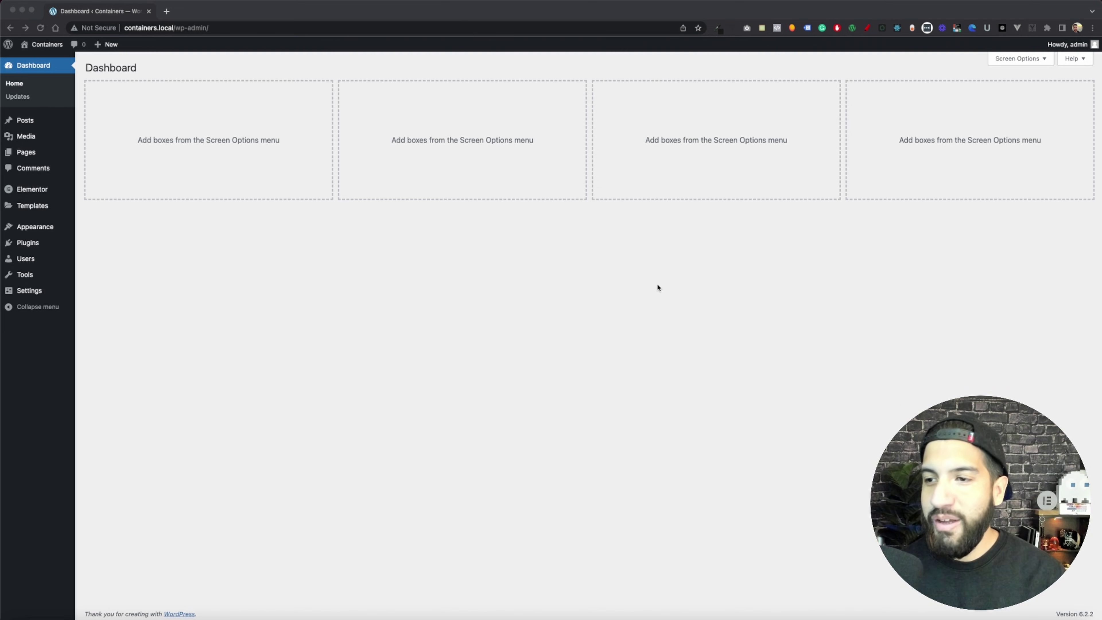
# - Search the plugin directory for 'inavii', then install and activate Inavii for Elementor Instagram Feed
pyautogui.click(508, 400)
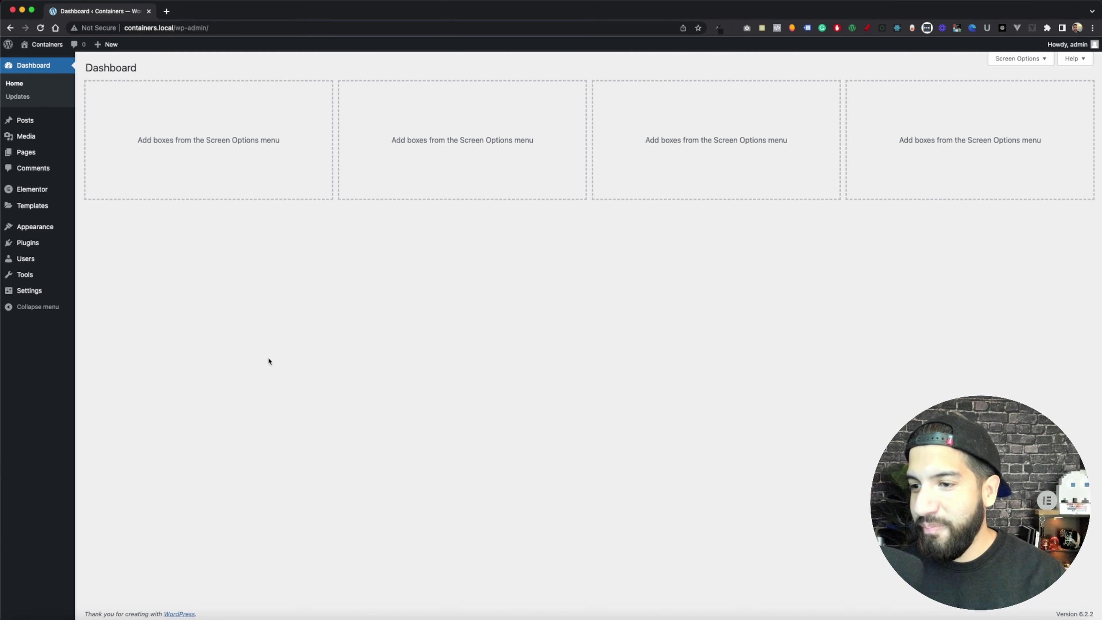
pyautogui.click(12, 244)
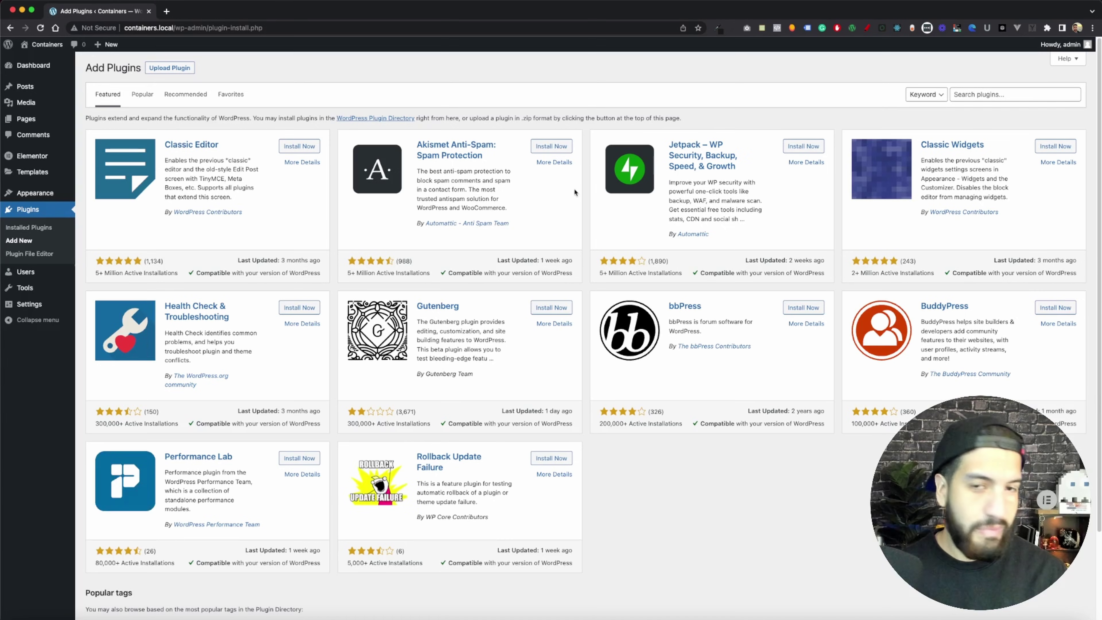
pyautogui.click(990, 93)
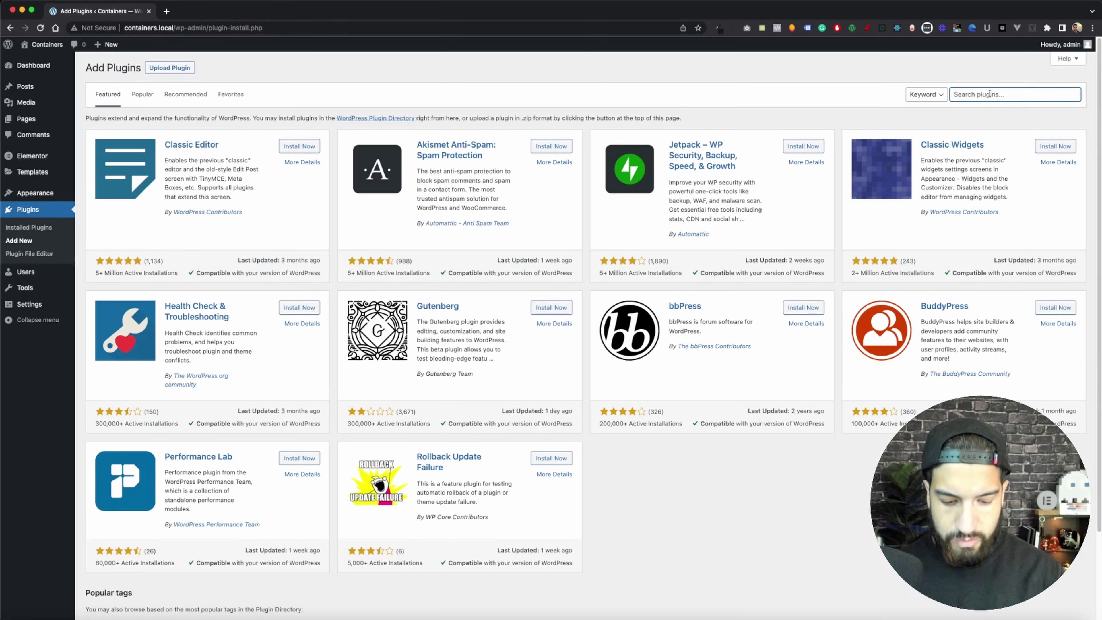
pyautogui.write('instagram')
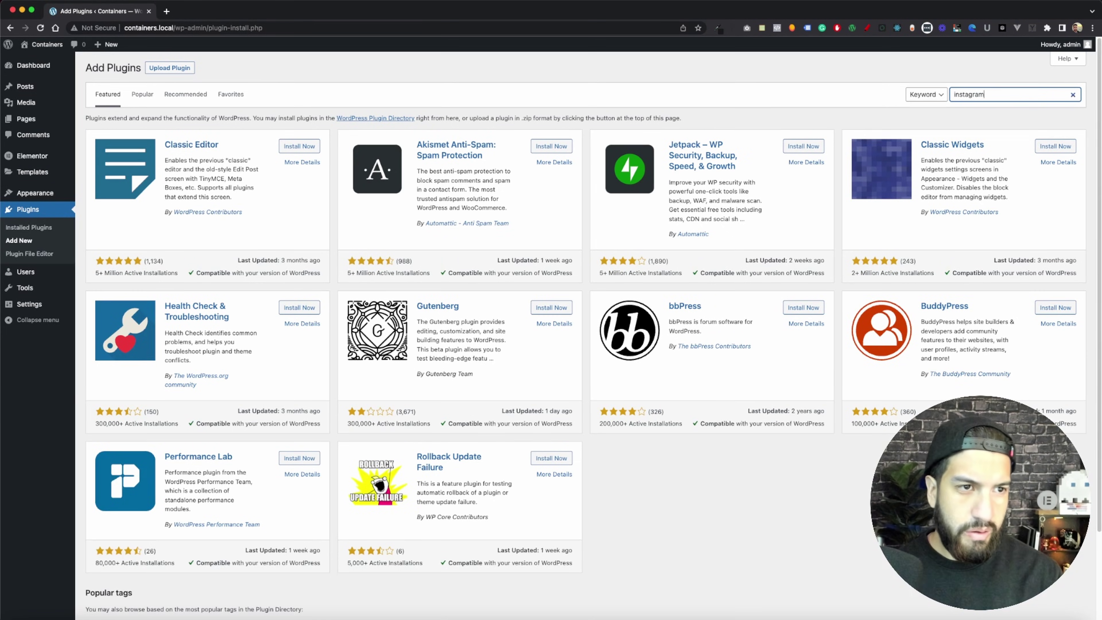
pyautogui.write(' feed')
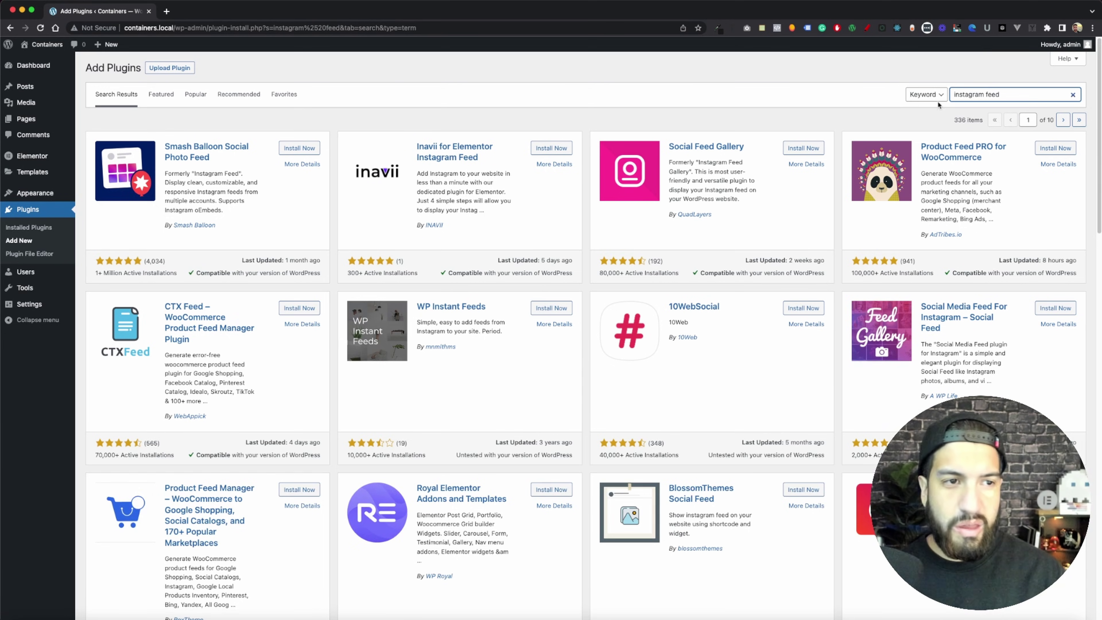
pyautogui.moveTo(954, 94); pyautogui.dragTo(1001, 95)
pyautogui.press('BackSpace')
pyautogui.write('inavii')
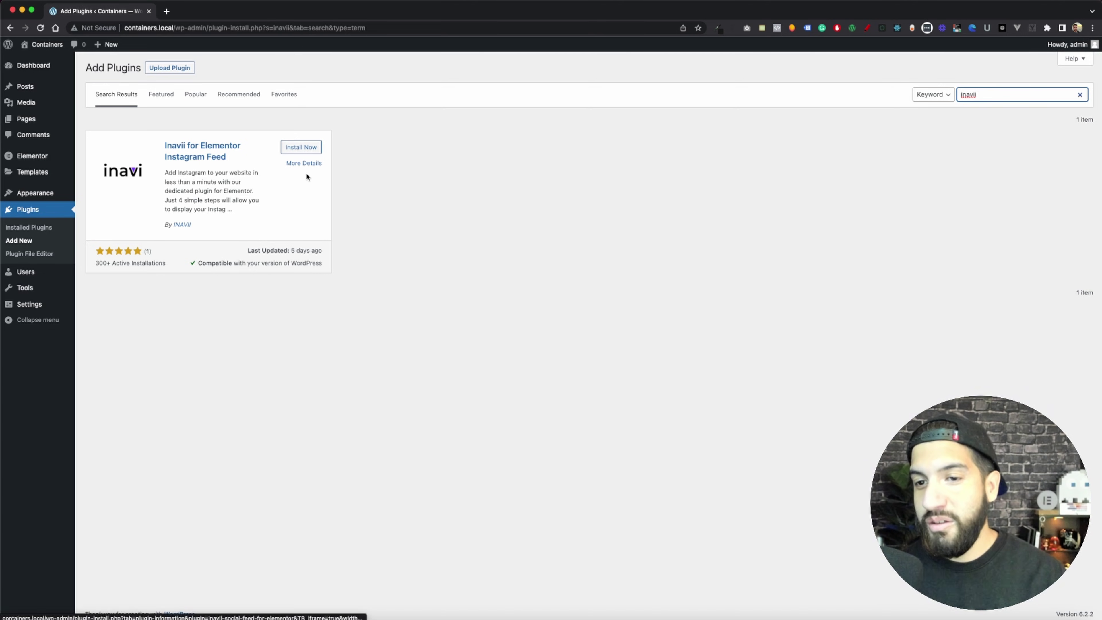
pyautogui.click(300, 147)
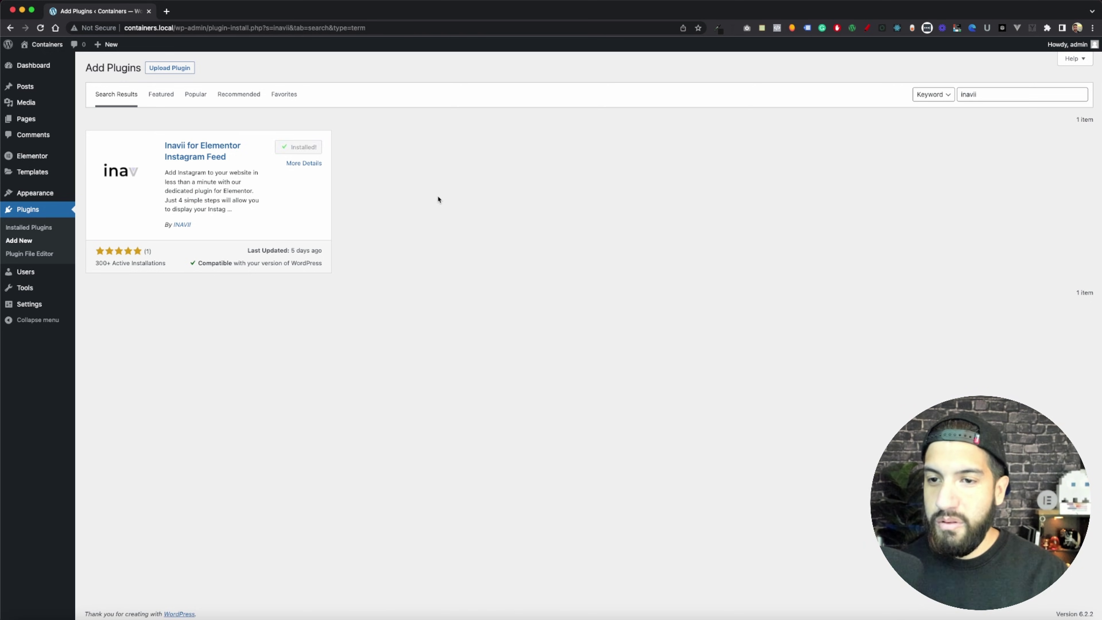
pyautogui.click(305, 147)
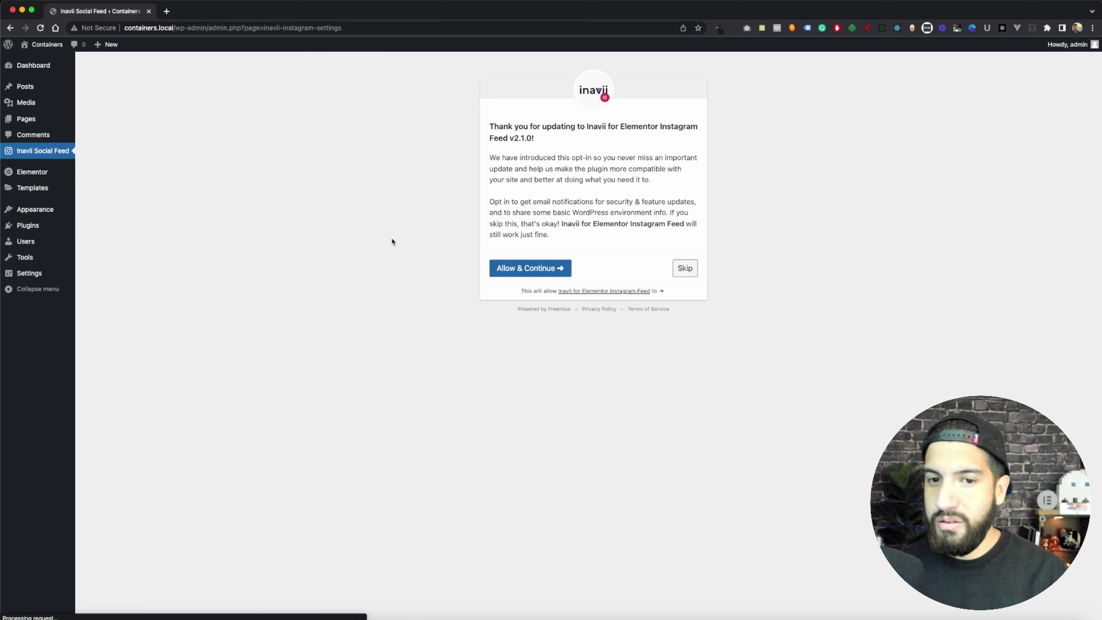
# - Skip the Inavii opt-in, pick the Row feed layout, and advance past the preview
pyautogui.click(683, 270)
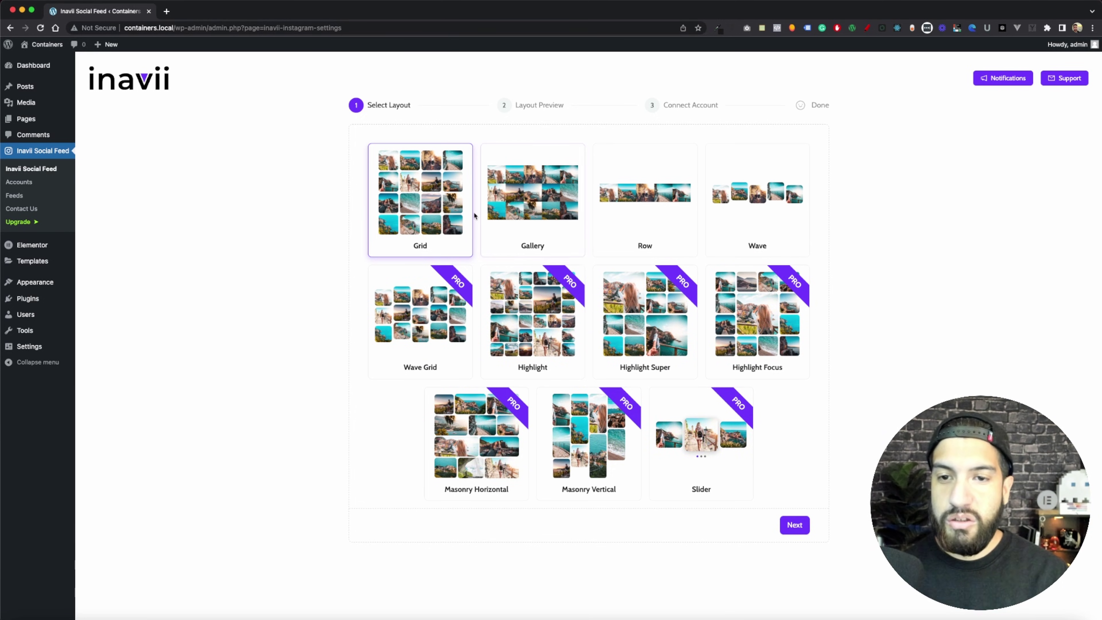
pyautogui.click(651, 211)
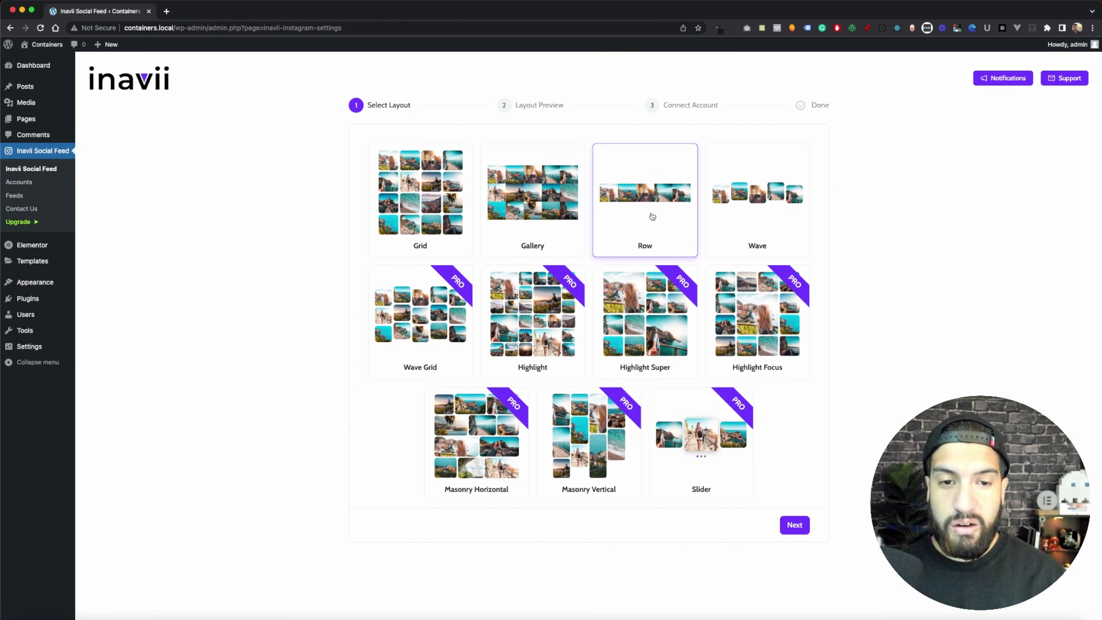
pyautogui.click(794, 534)
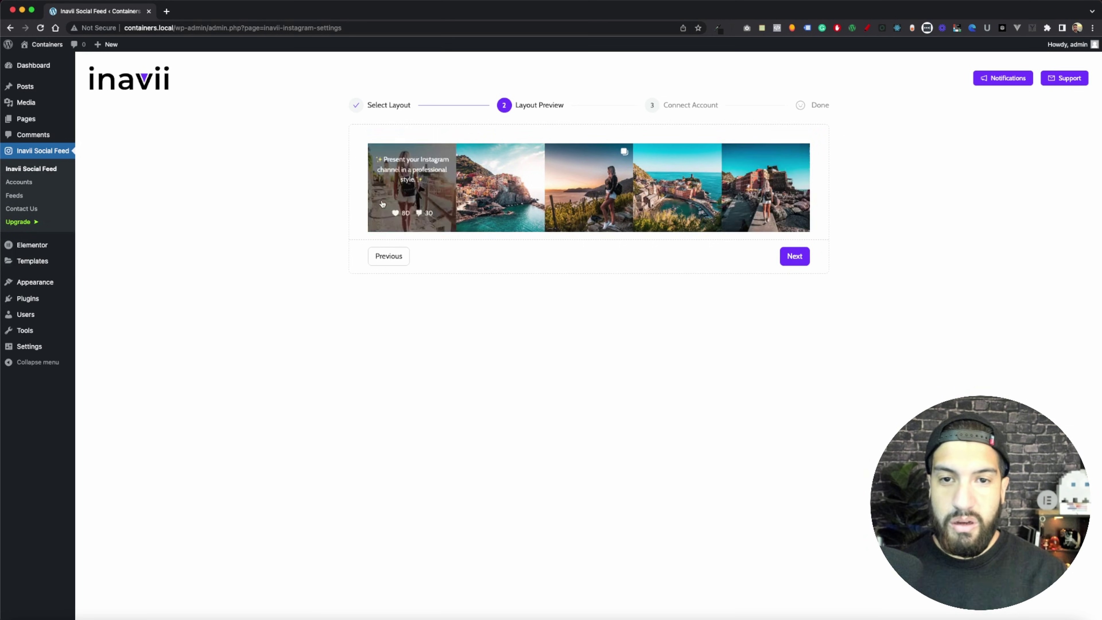
pyautogui.click(794, 257)
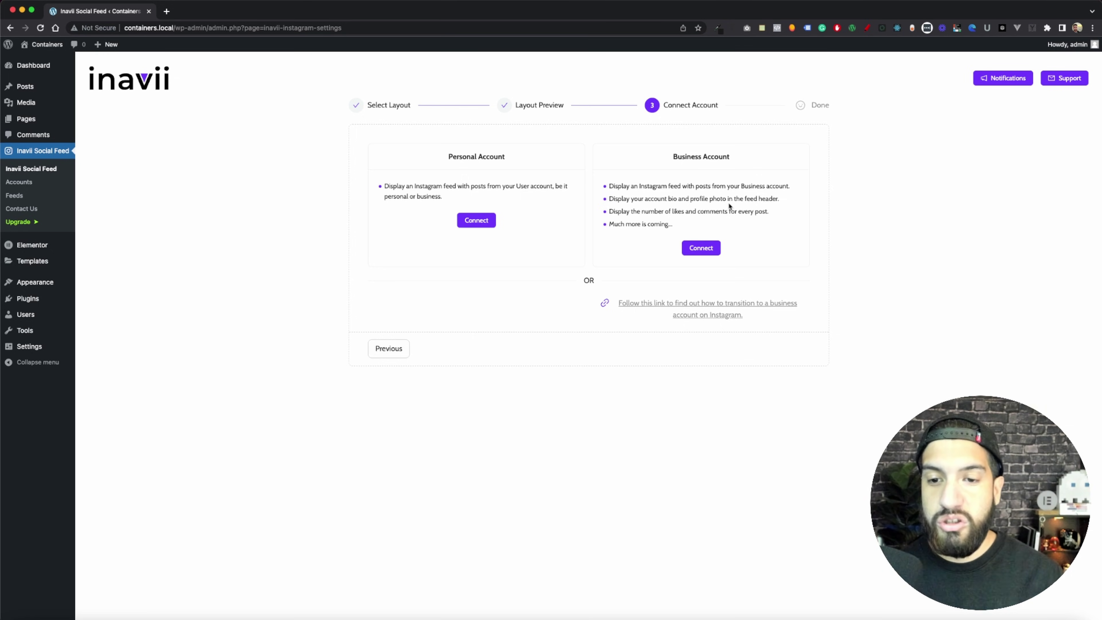
# - Connect a personal Instagram account and allow Inavii Social Feed access to it
pyautogui.click(483, 222)
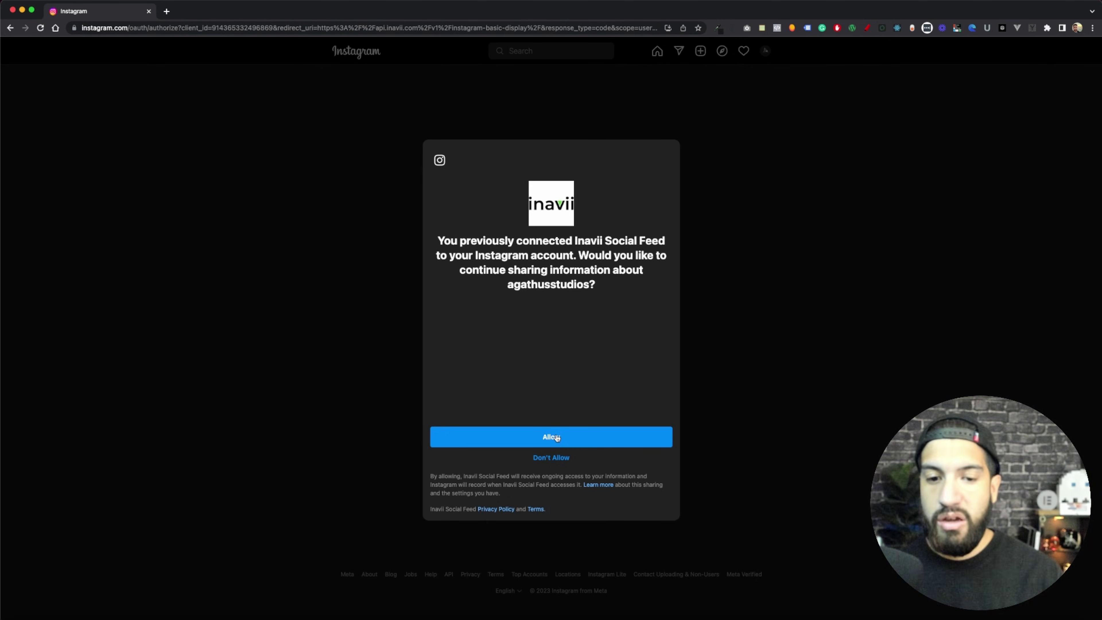
pyautogui.click(557, 438)
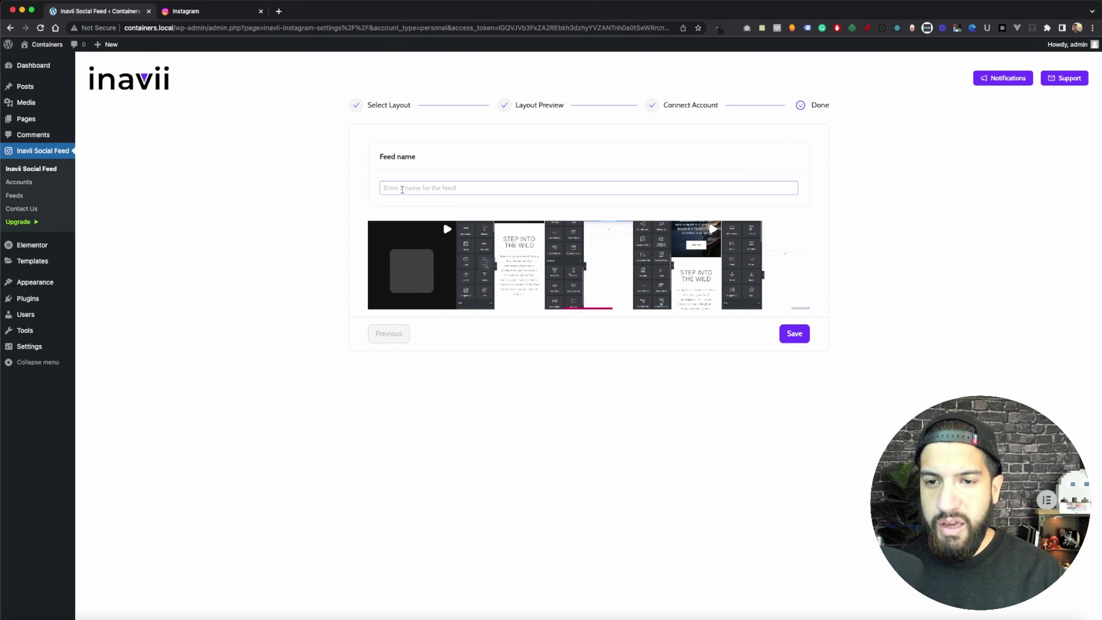
# - Name the feed 'IG Feed', save it, finish the wizard and visit the site's front page
pyautogui.click(427, 192)
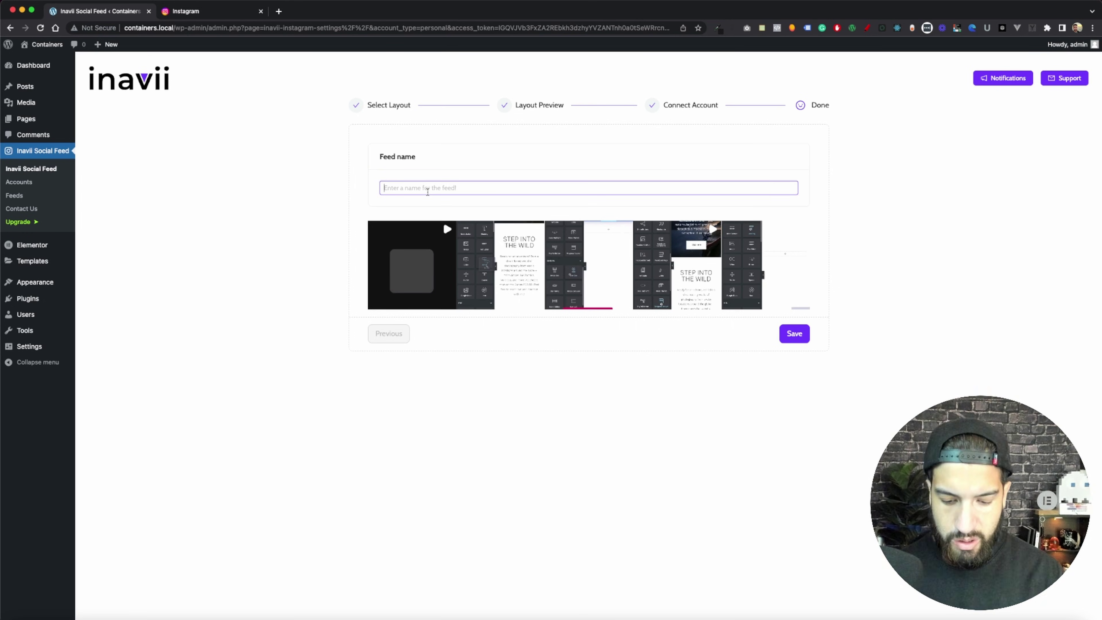
pyautogui.write('IG Feed')
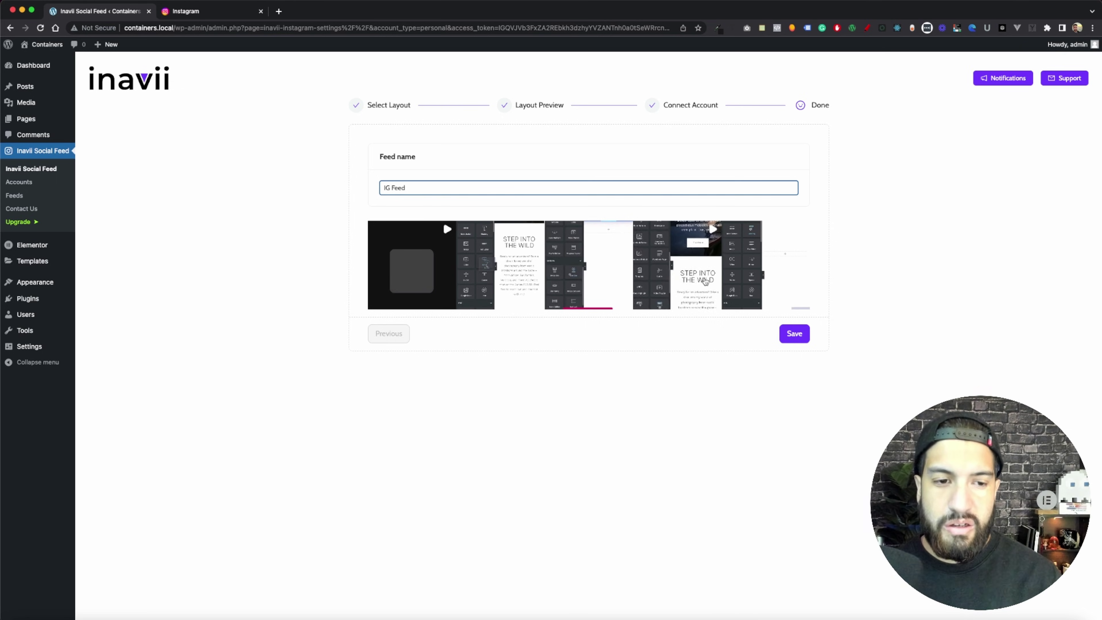
pyautogui.click(797, 337)
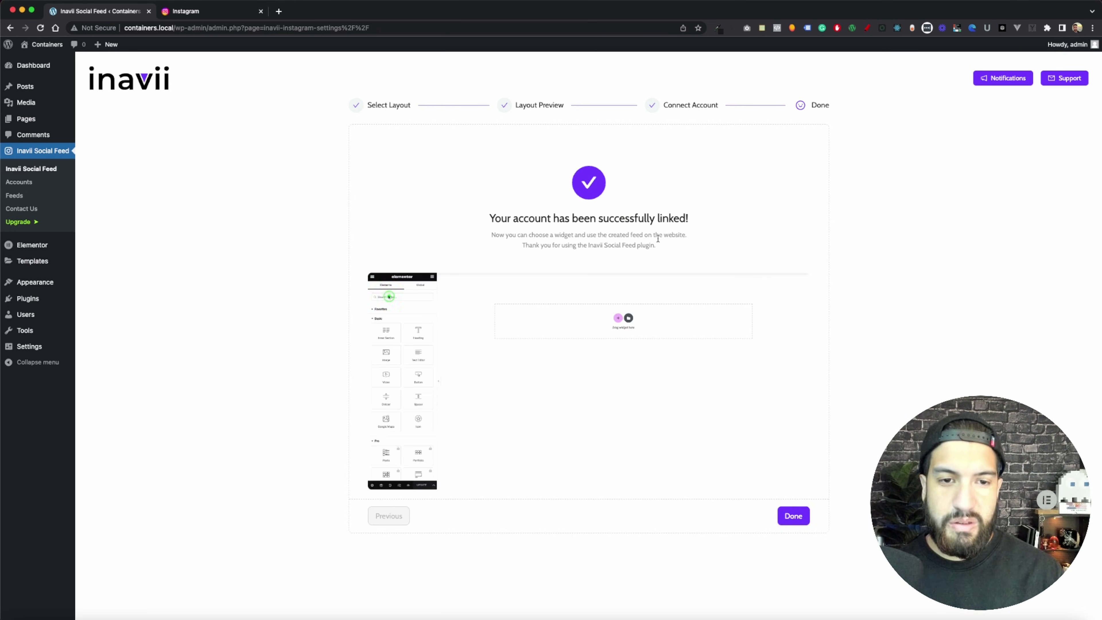
pyautogui.click(790, 516)
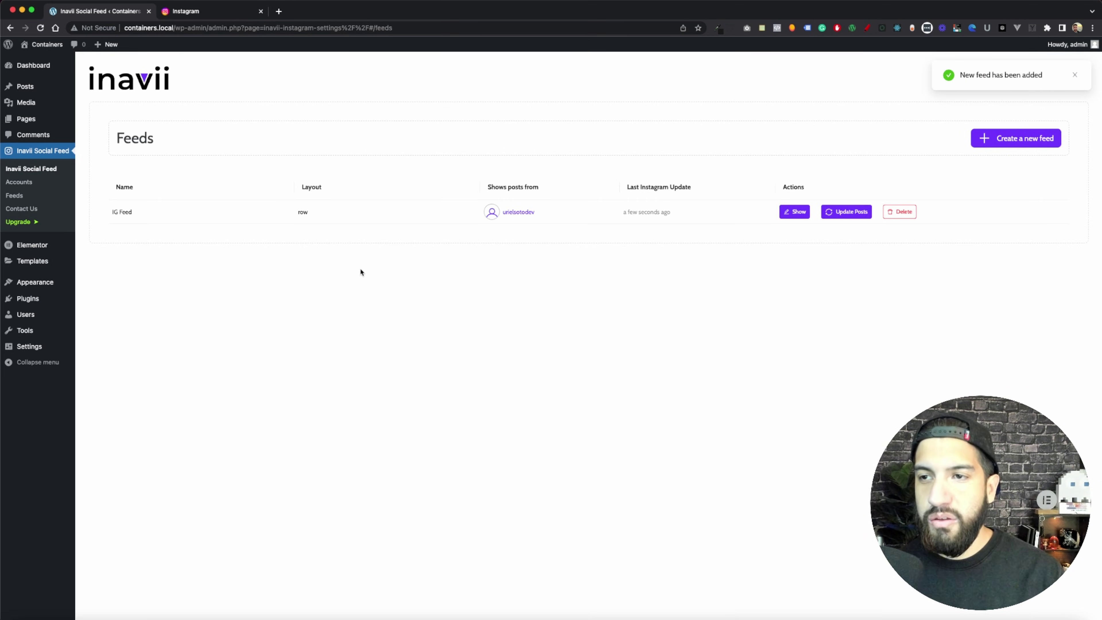
pyautogui.click(44, 44)
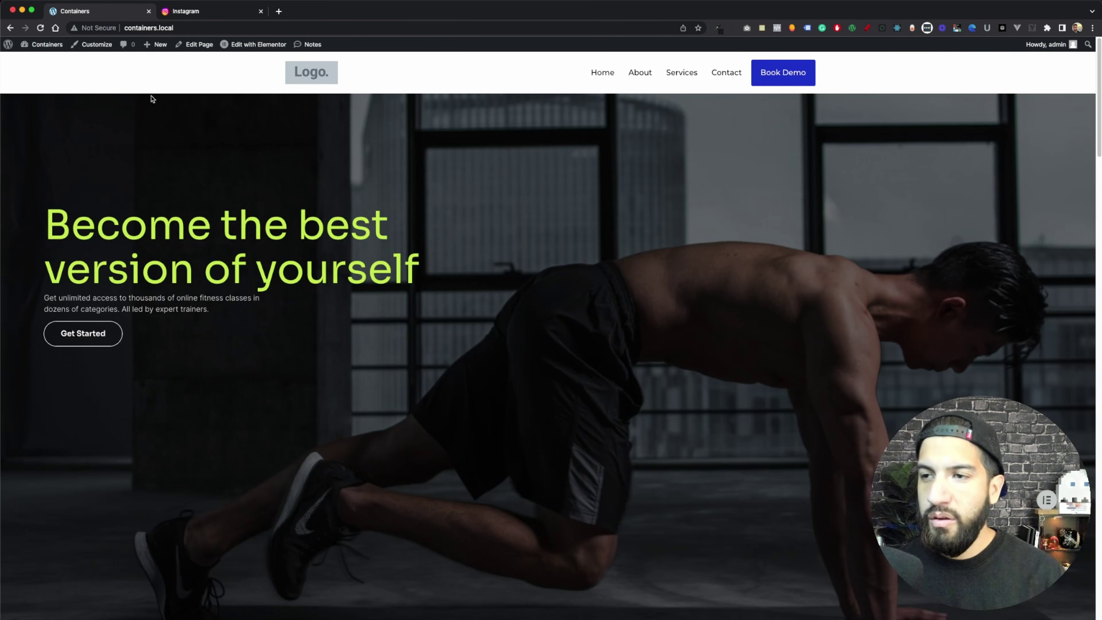
# - Open the Hover box page in Elementor from the Pages list and close the Instagram tab
pyautogui.click(35, 62)
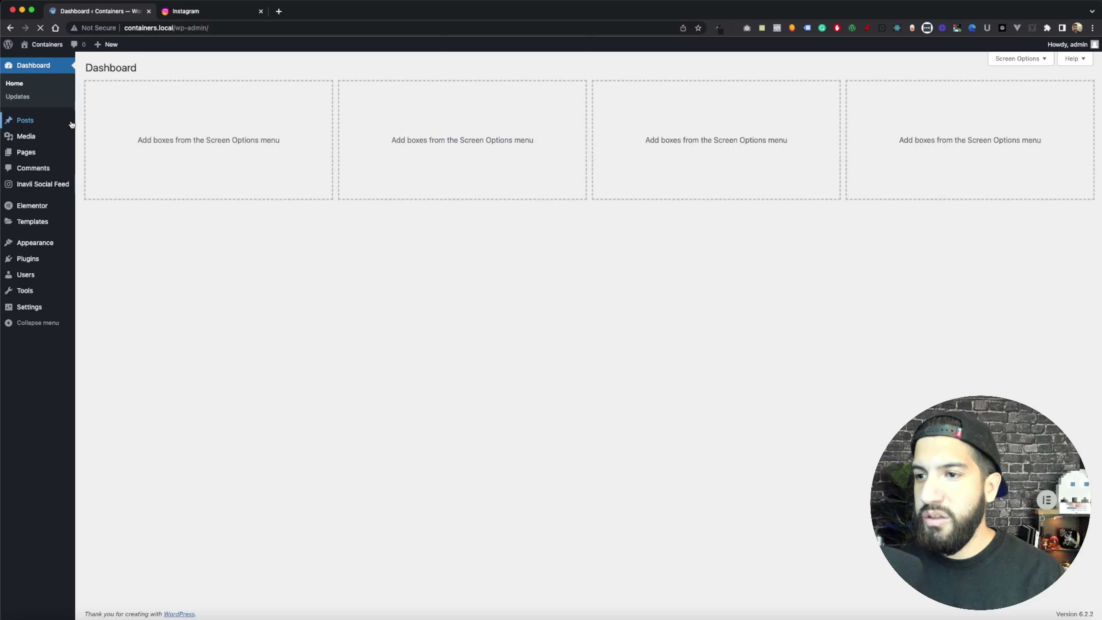
pyautogui.click(29, 153)
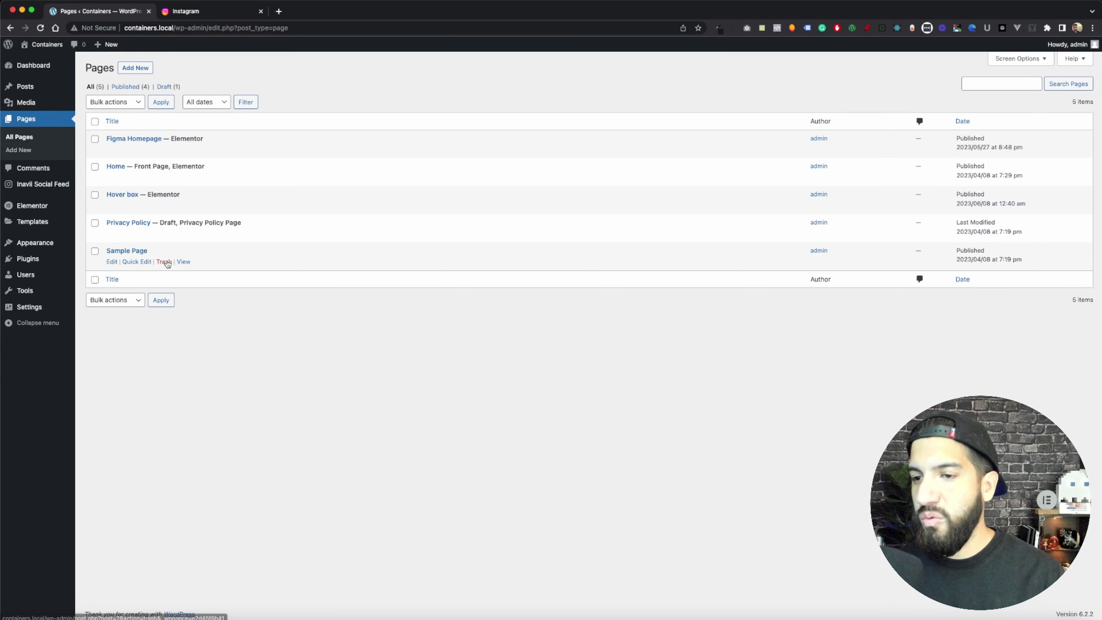
pyautogui.click(229, 208)
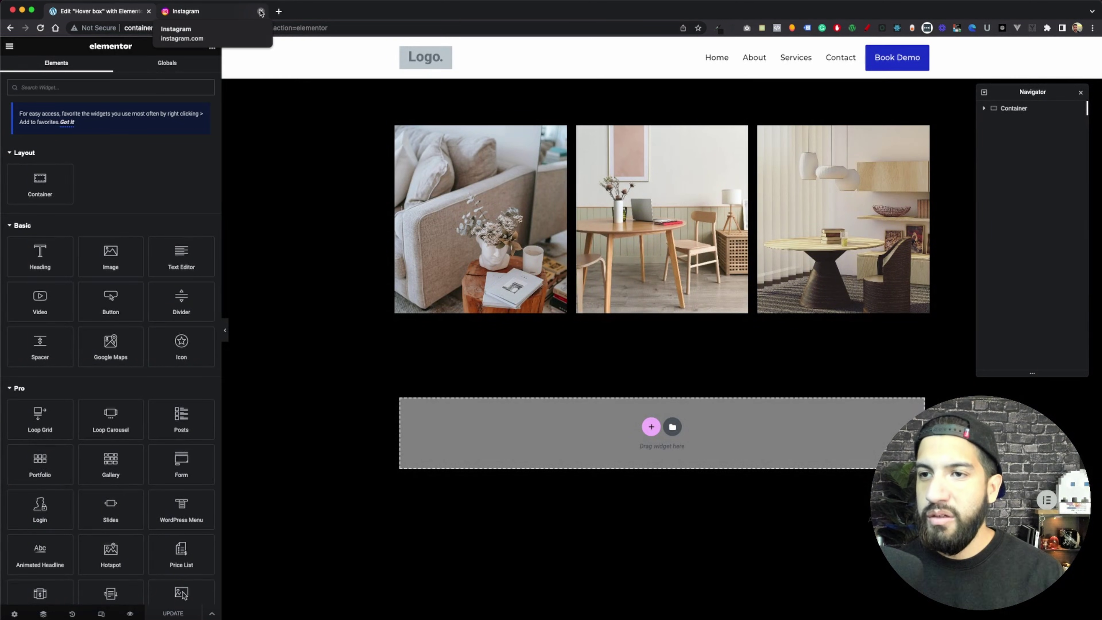
pyautogui.click(261, 11)
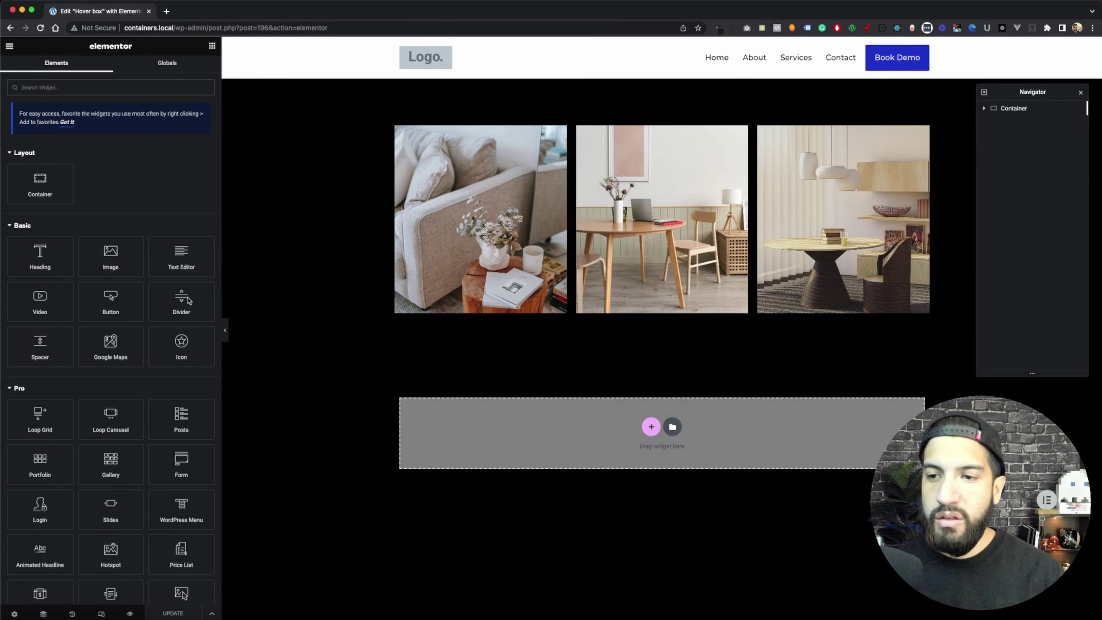
# - Add a row container below the three room images and drop an Inavii Social Feed widget into it
pyautogui.click(651, 427)
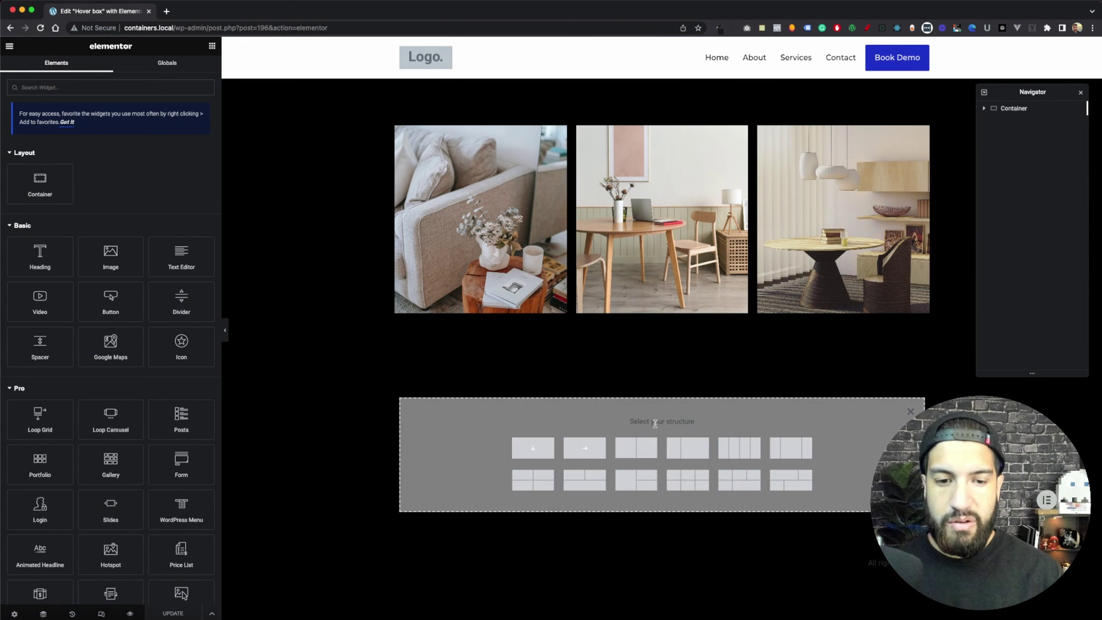
pyautogui.click(586, 449)
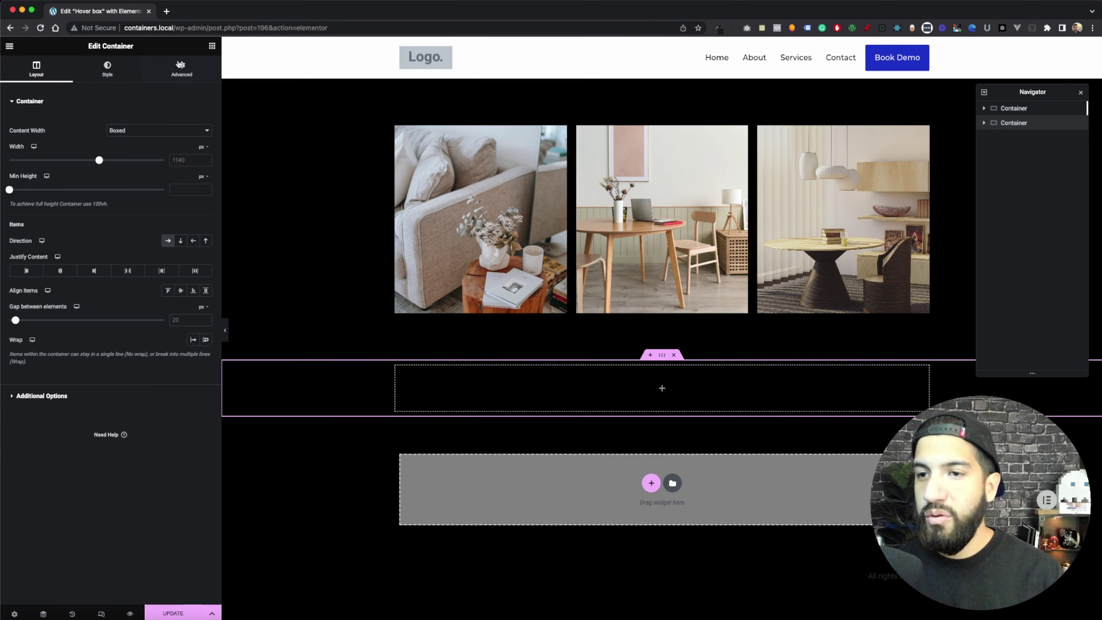
pyautogui.click(212, 46)
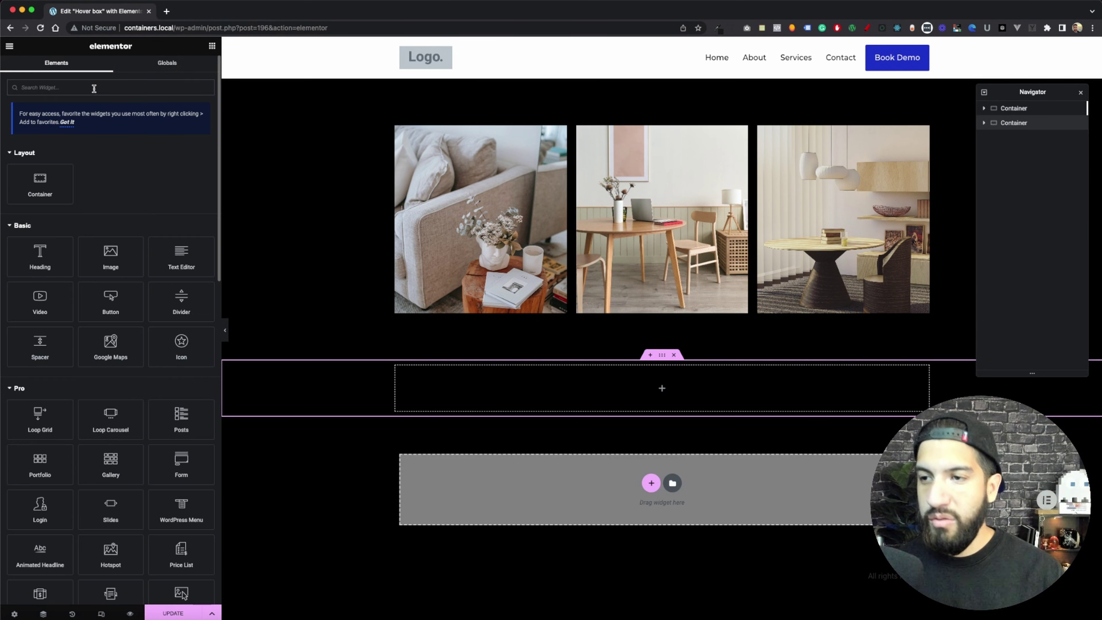
pyautogui.write('insta')
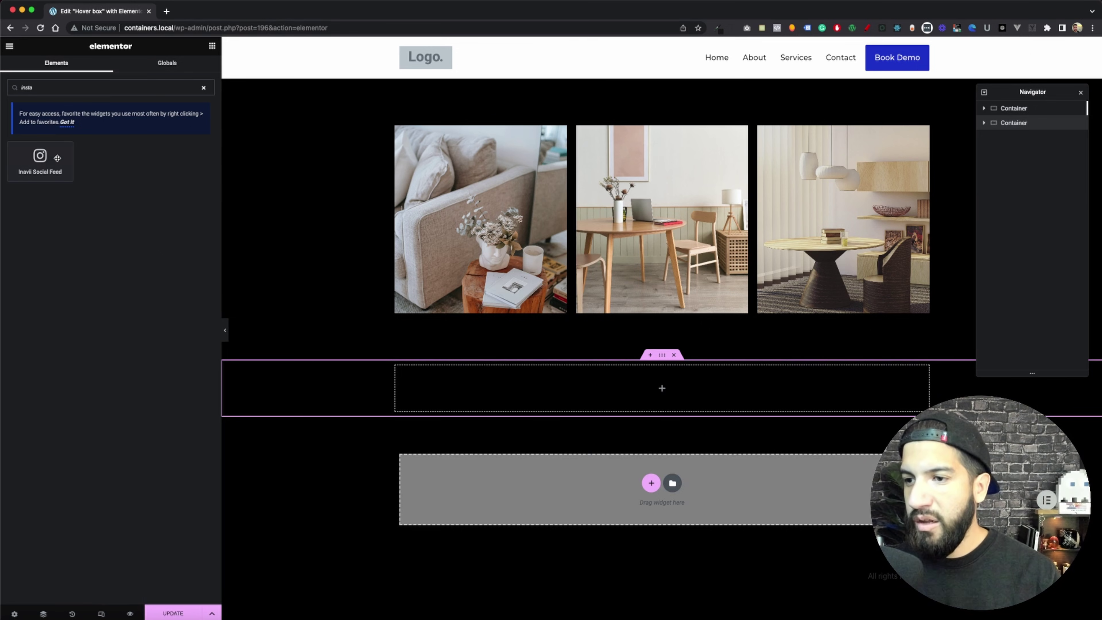
pyautogui.moveTo(34, 168); pyautogui.dragTo(567, 373)
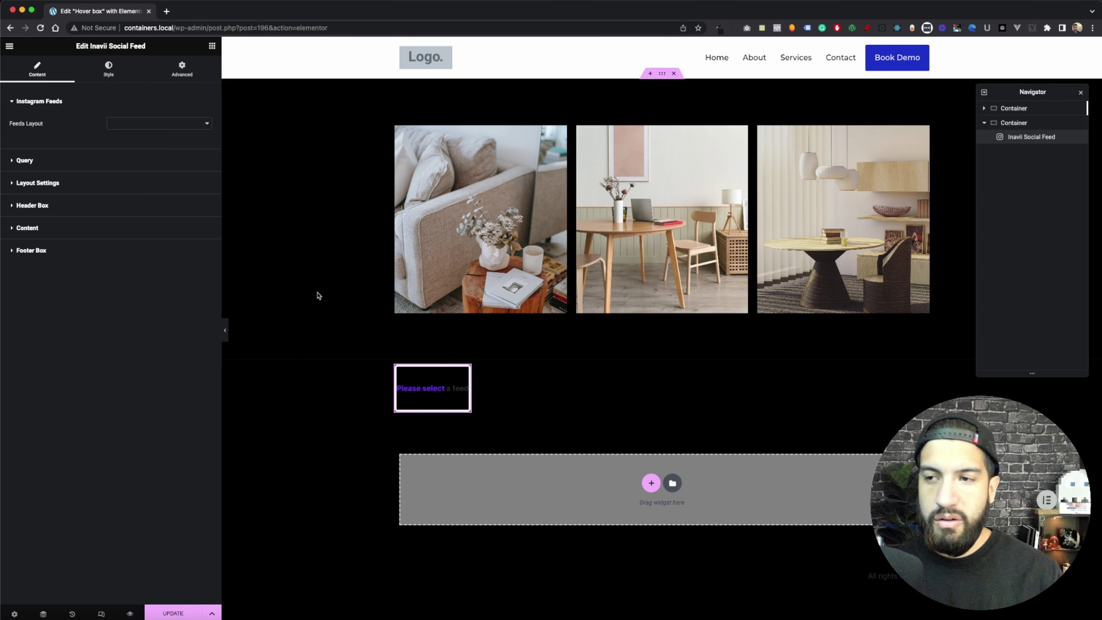
# - Set the widget's Feeds Layout to IG Feed (row) and the number of Instagram posts to 5
pyautogui.click(124, 125)
pyautogui.click(138, 126)
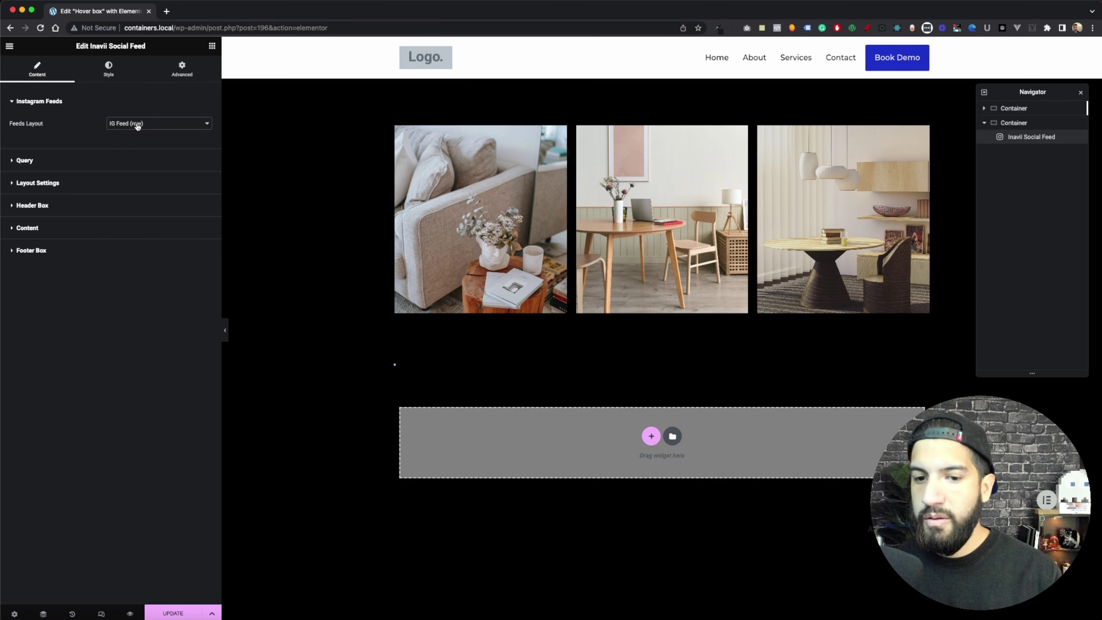
pyautogui.click(77, 161)
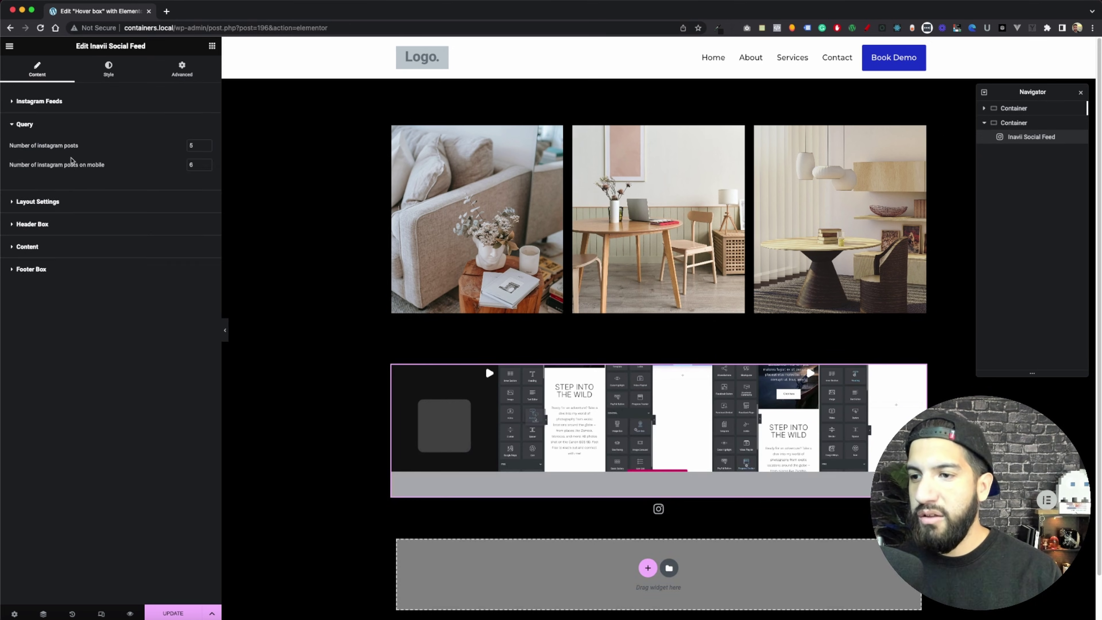
pyautogui.click(207, 144)
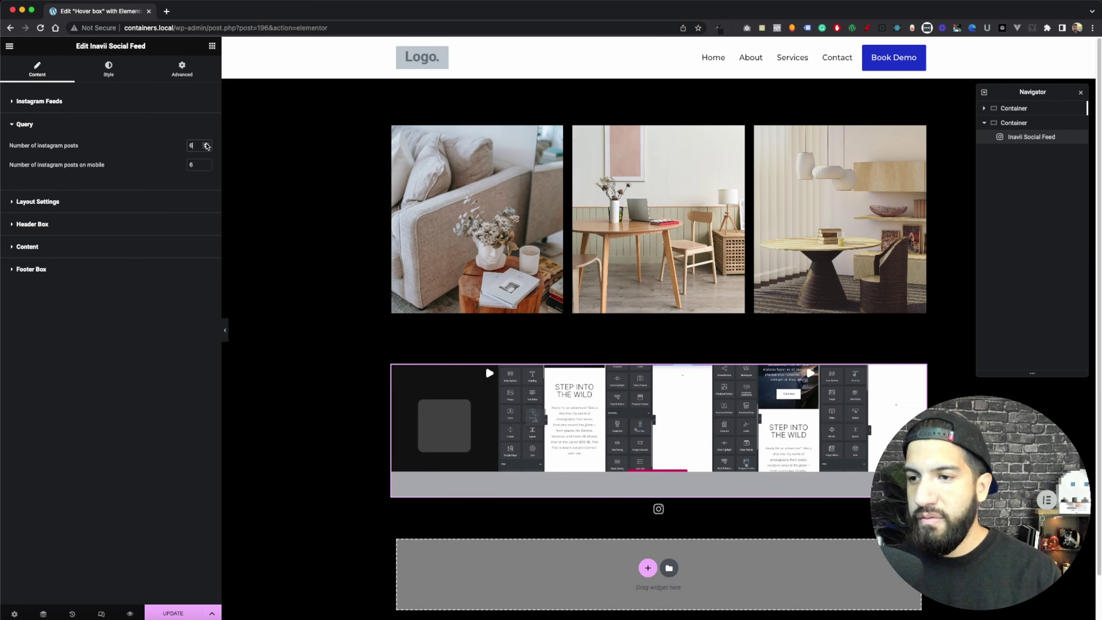
pyautogui.click(207, 144)
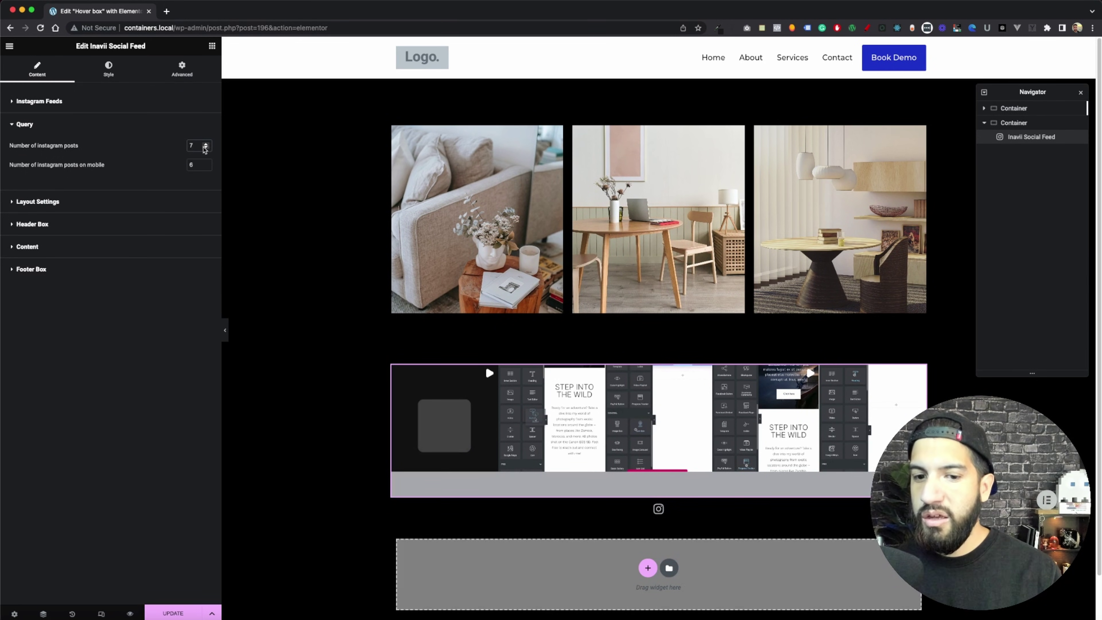
pyautogui.click(204, 148)
pyautogui.click(205, 148)
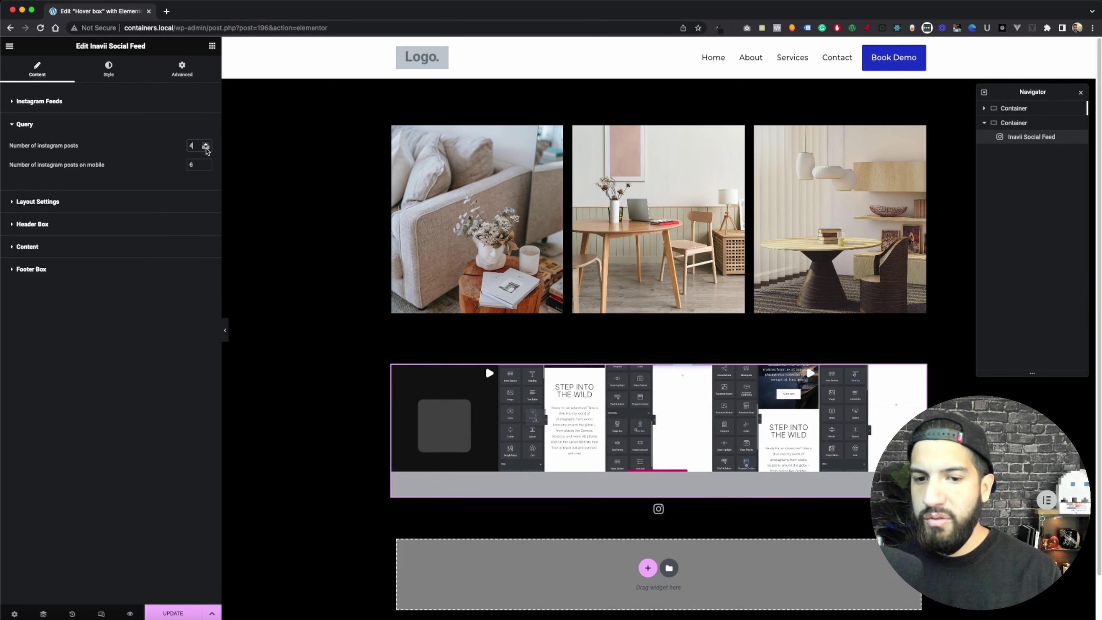
pyautogui.click(206, 149)
pyautogui.click(206, 144)
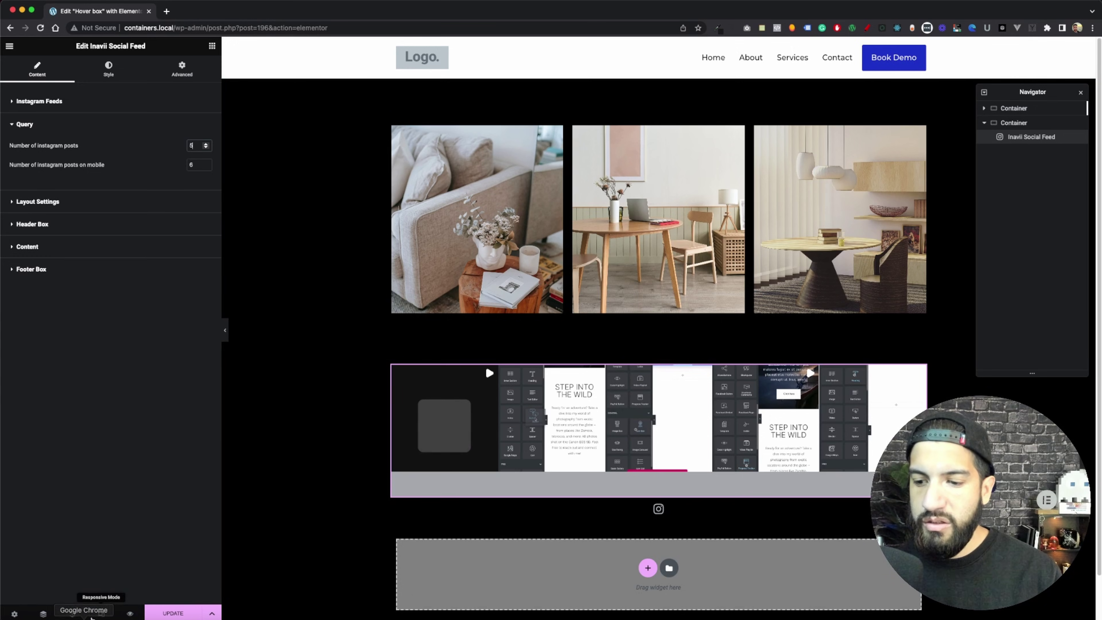
# - Switch the editor to Mobile preview and set the mobile post count to 5
pyautogui.click(101, 613)
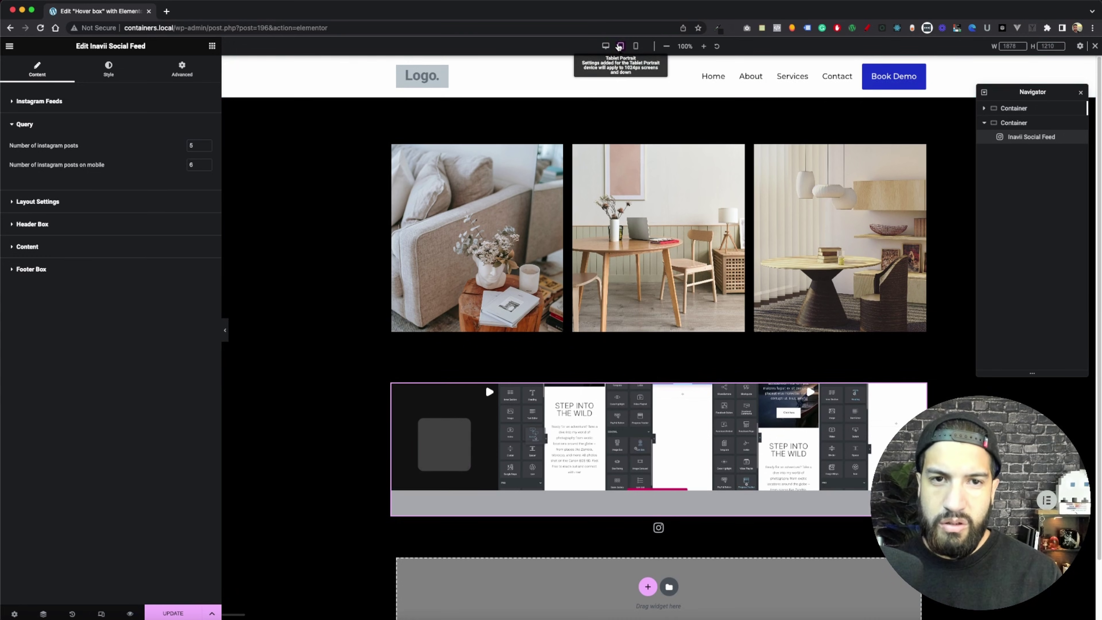
pyautogui.click(621, 46)
pyautogui.click(635, 46)
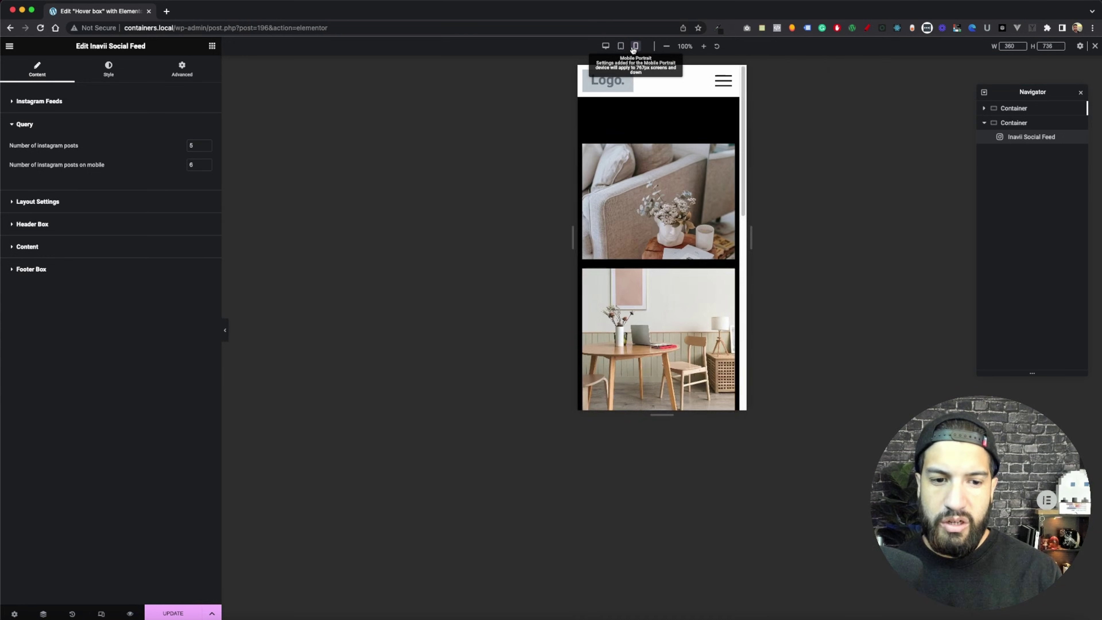
pyautogui.scroll(-10, 658, 196)
pyautogui.scroll(-1, 658, 196)
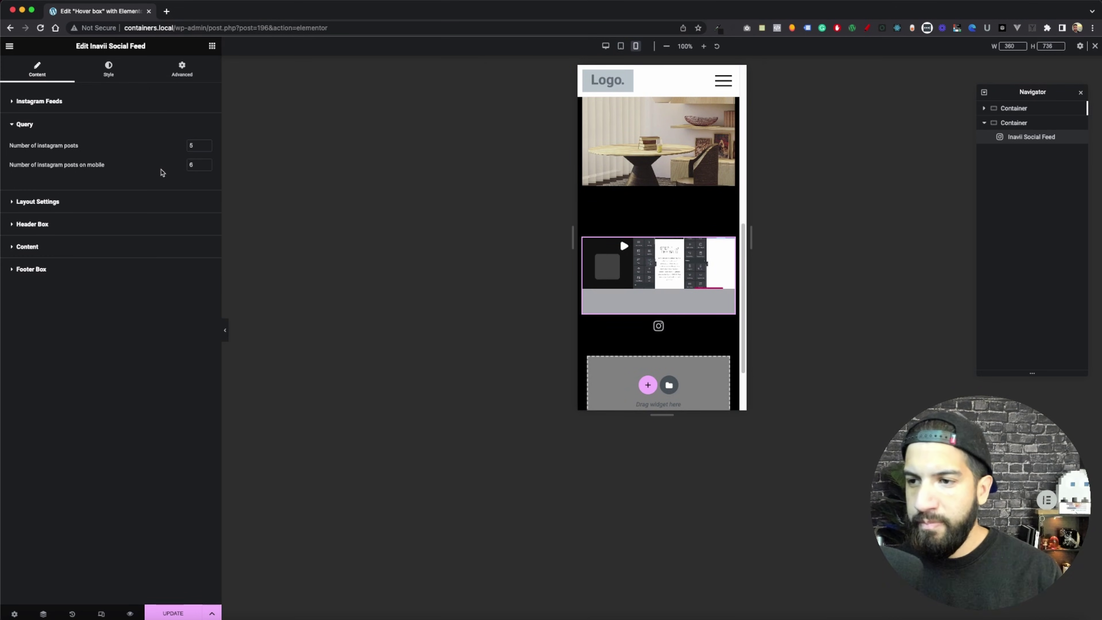
pyautogui.click(206, 168)
pyautogui.click(205, 167)
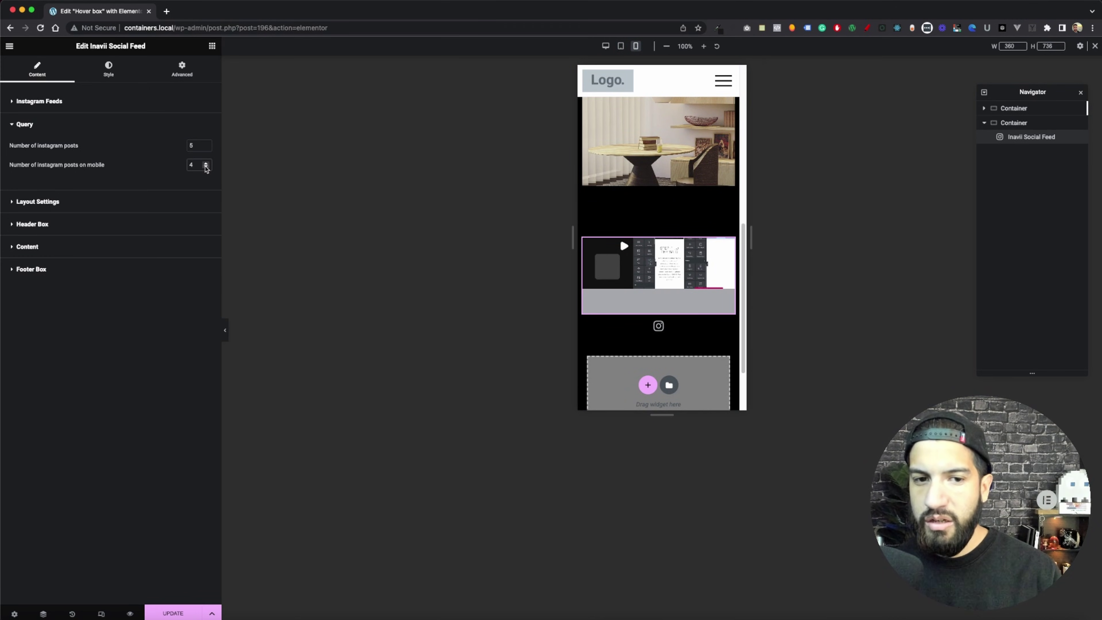
pyautogui.click(205, 167)
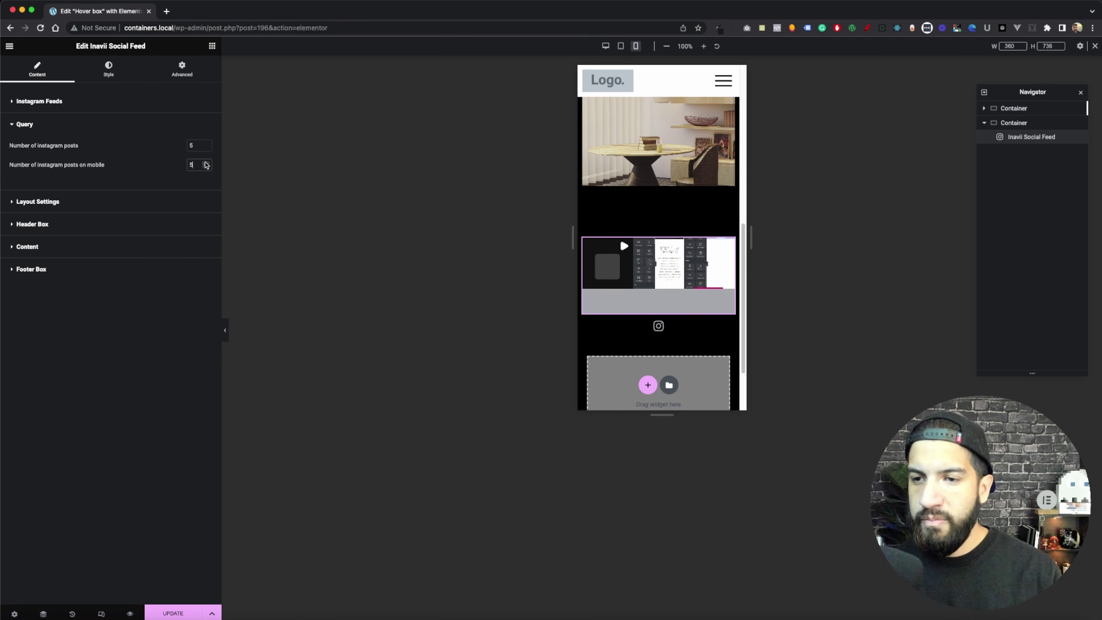
pyautogui.click(206, 165)
# - In Layout Settings keep Overlay cards, Medium - 768 image size, and pop-up/lightbox image clicks
pyautogui.click(129, 210)
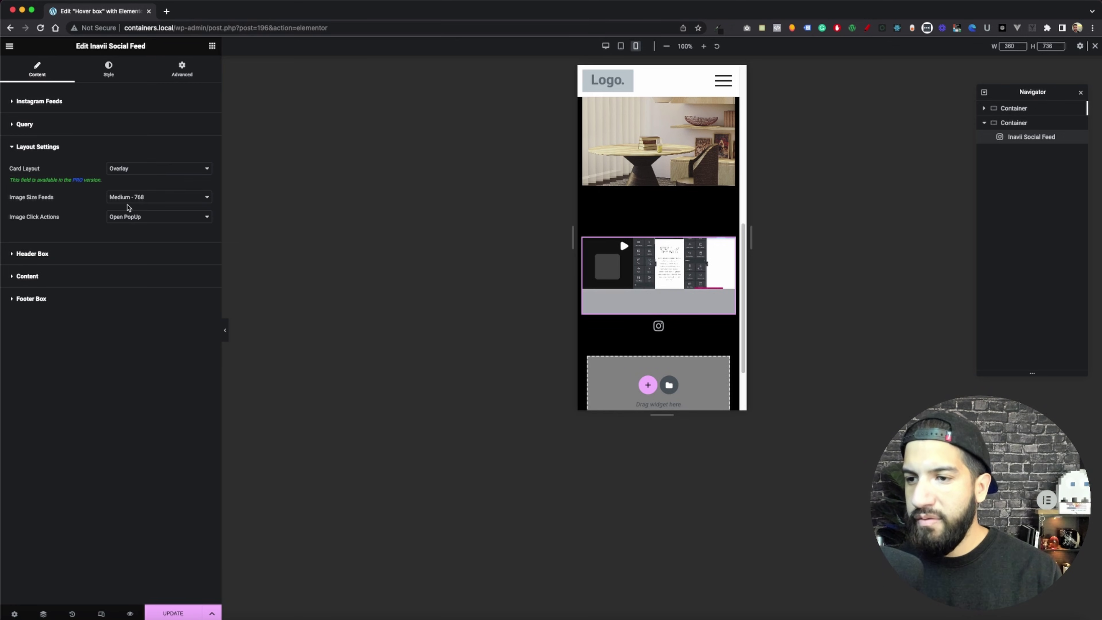
pyautogui.click(132, 170)
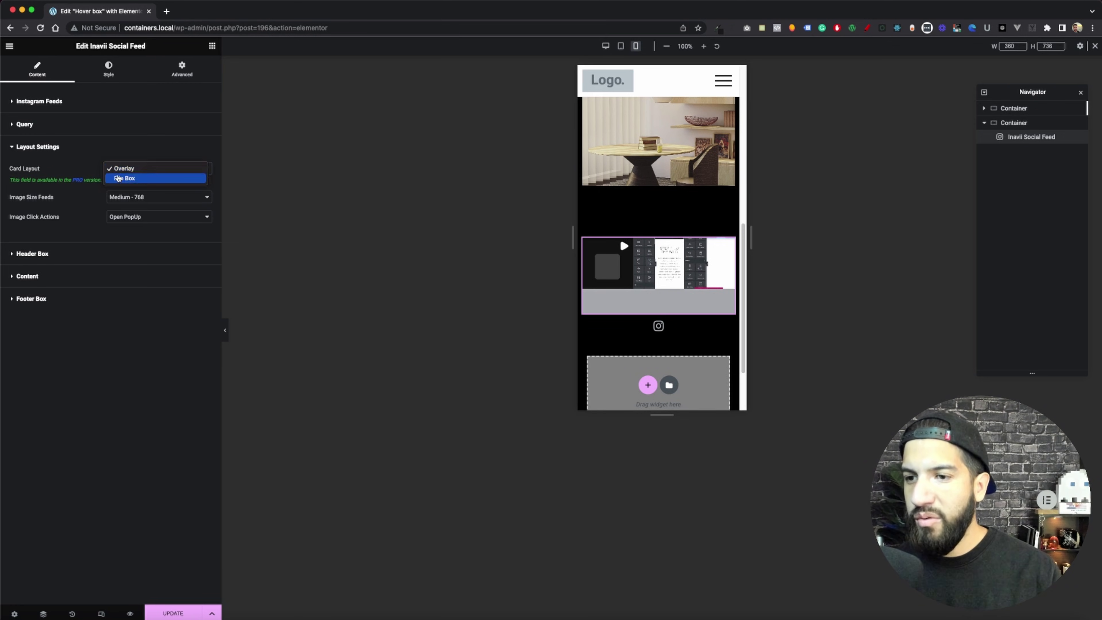
pyautogui.click(98, 202)
pyautogui.click(124, 198)
pyautogui.click(135, 207)
pyautogui.click(140, 199)
pyautogui.click(132, 188)
pyautogui.click(136, 221)
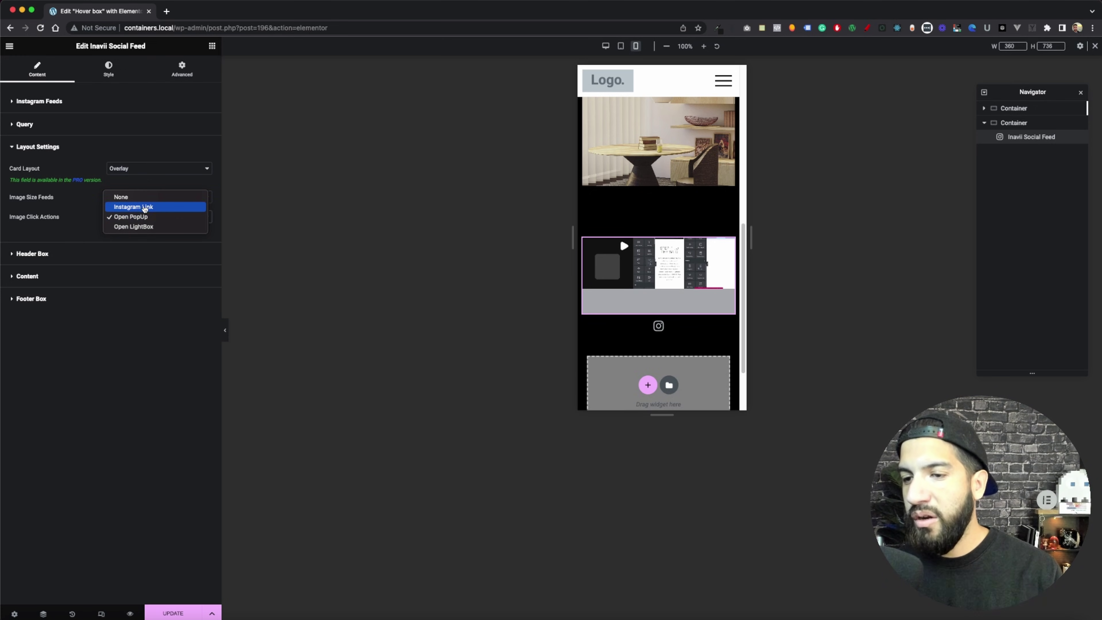
pyautogui.click(152, 232)
pyautogui.click(149, 217)
pyautogui.click(150, 208)
# - Leave the feed header's avatar and username hidden after briefly trying them on
pyautogui.click(80, 253)
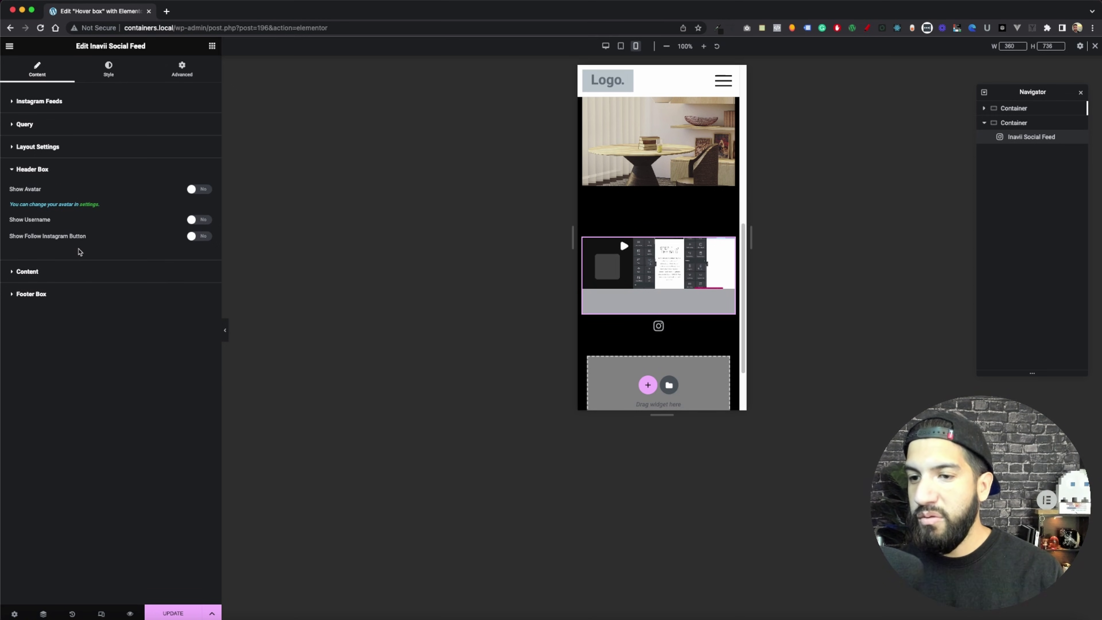
pyautogui.click(194, 189)
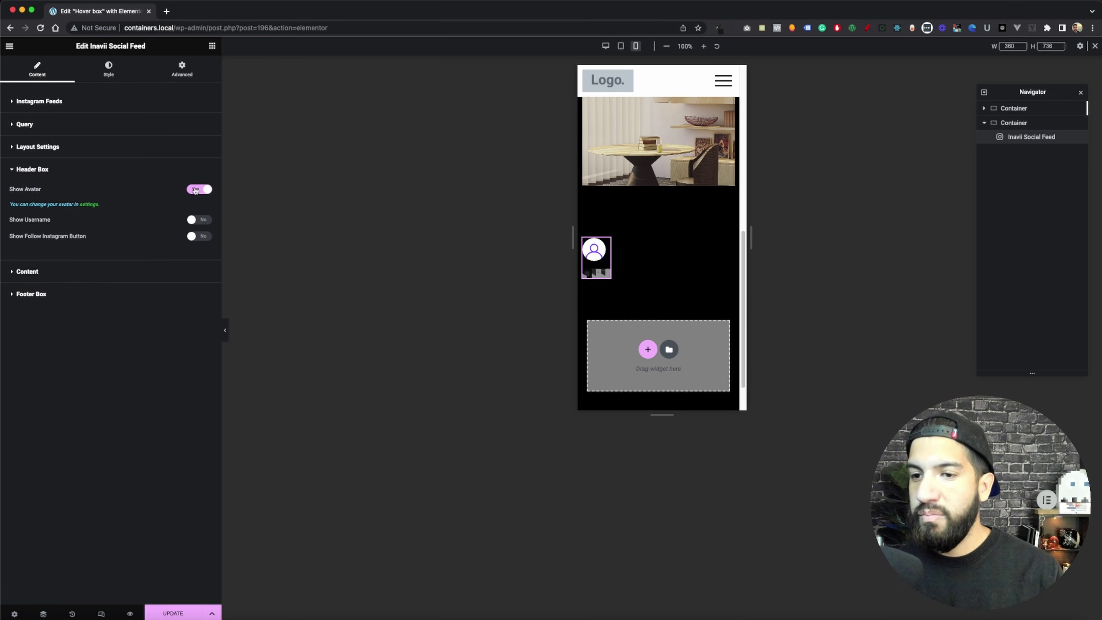
pyautogui.click(192, 189)
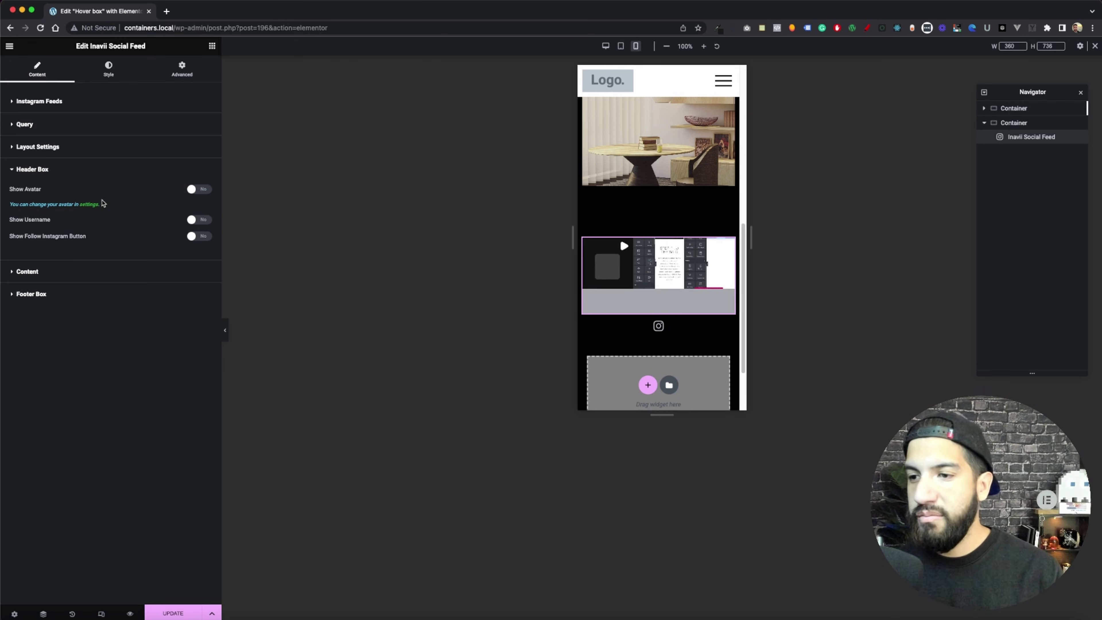
pyautogui.click(197, 220)
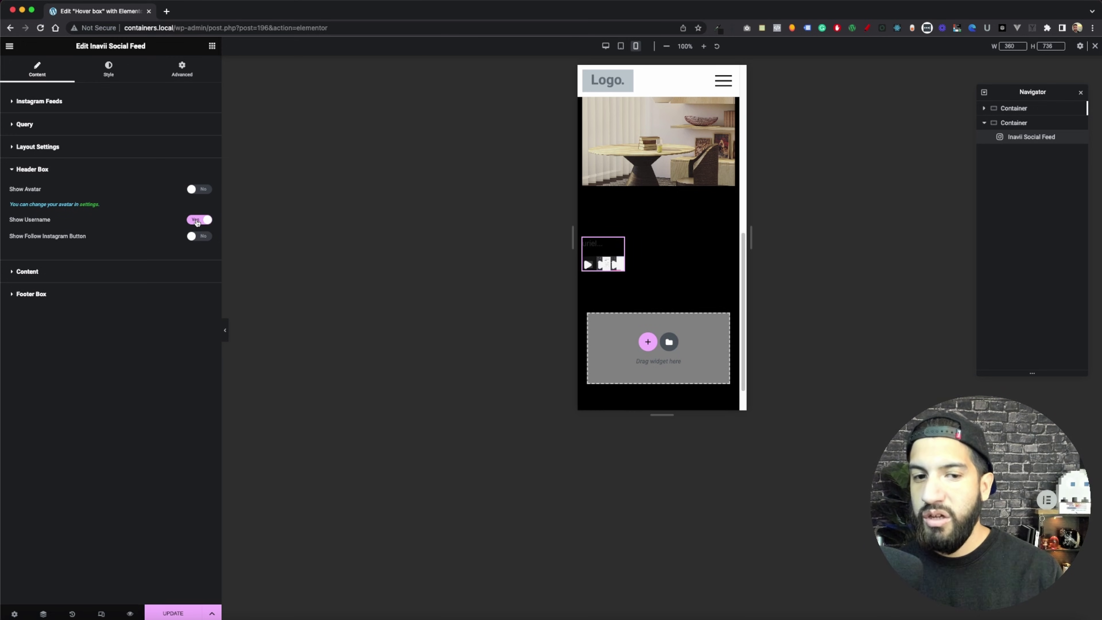
pyautogui.click(197, 220)
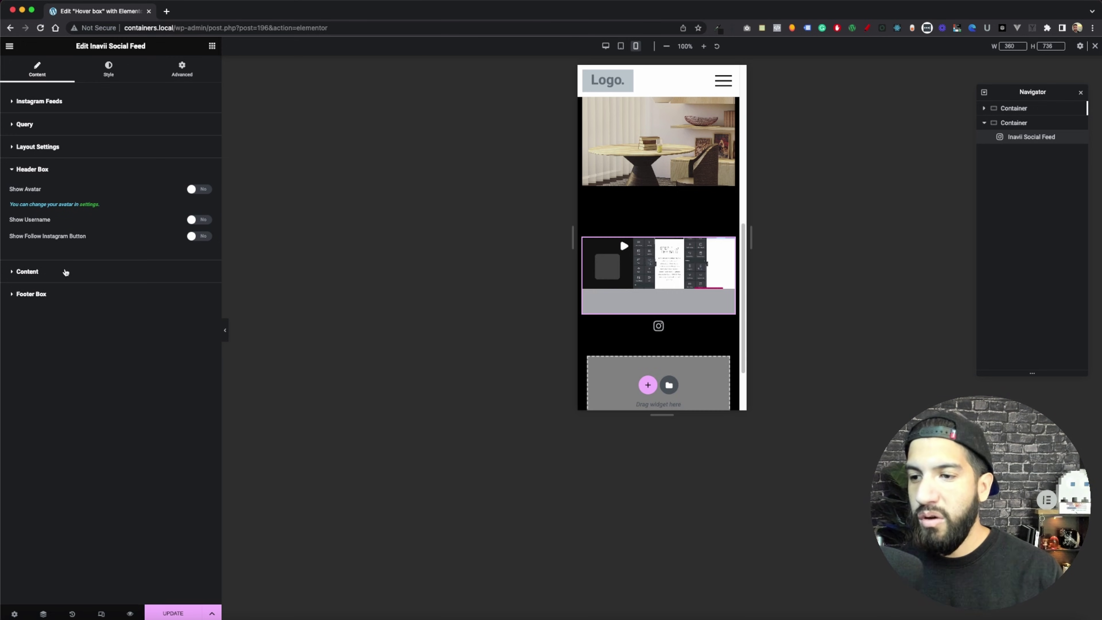
# - Keep the footer Follow Instagram button off, update the page, and open its live preview
pyautogui.click(69, 272)
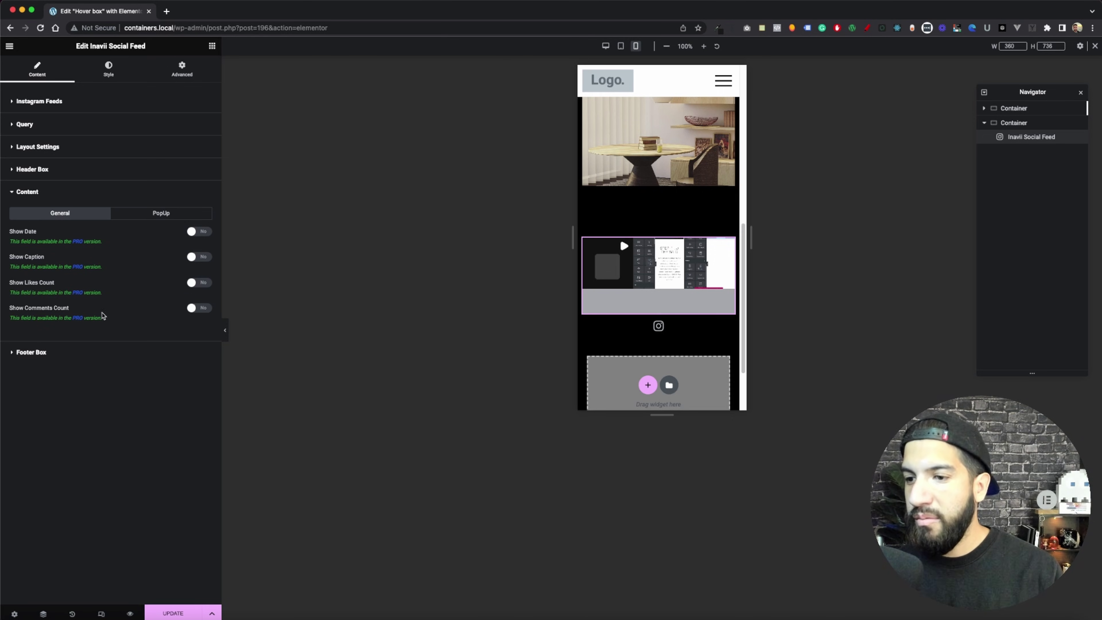
pyautogui.click(48, 351)
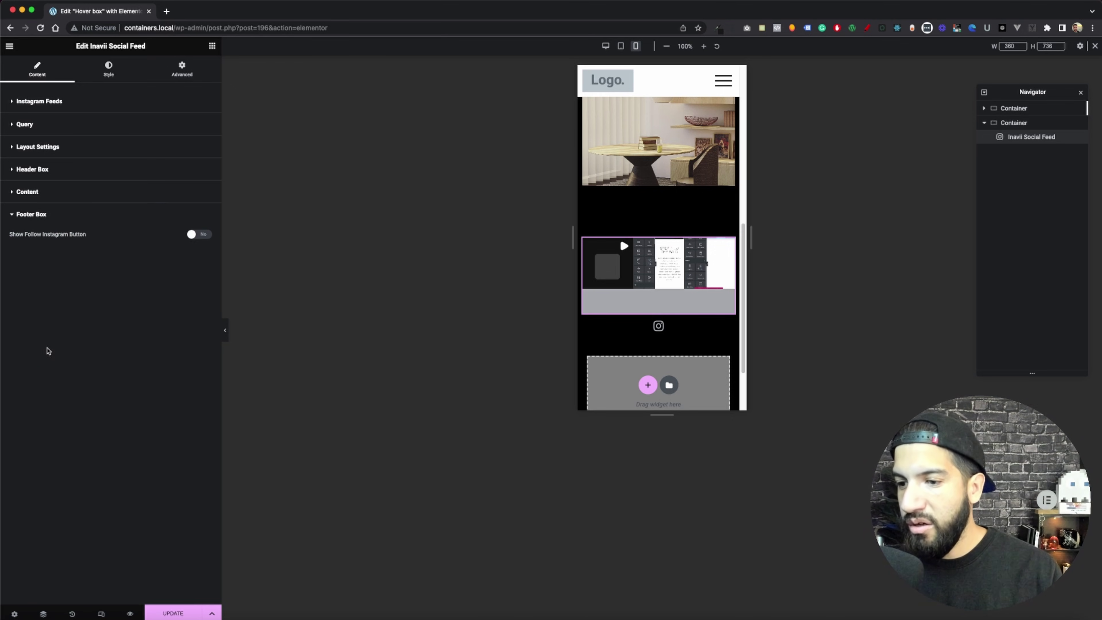
pyautogui.click(202, 236)
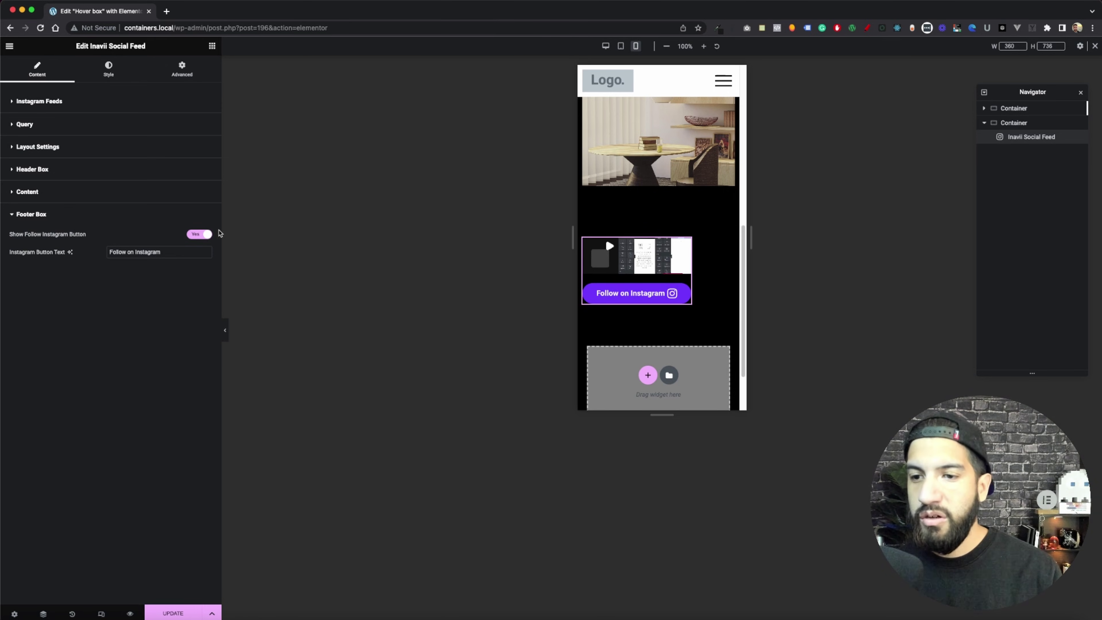
pyautogui.click(204, 234)
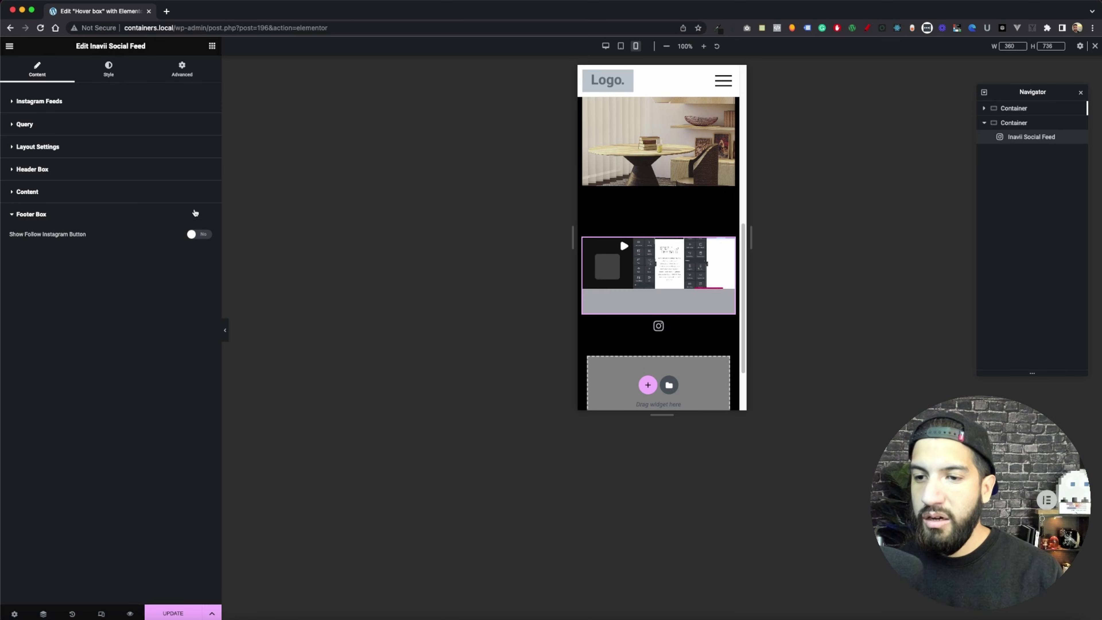
pyautogui.click(193, 236)
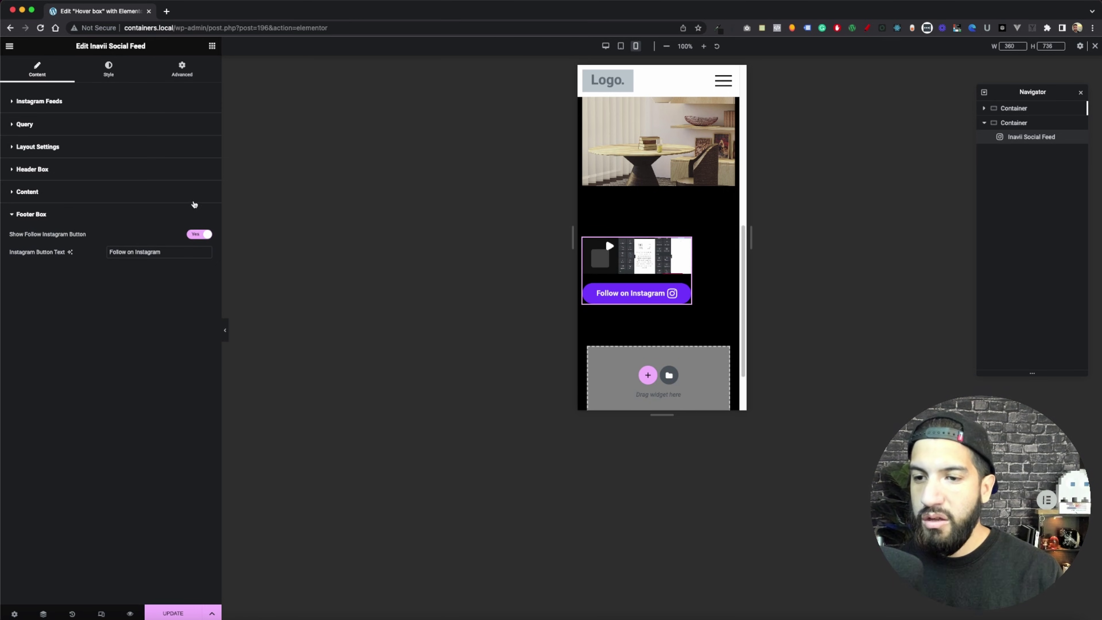
pyautogui.click(193, 235)
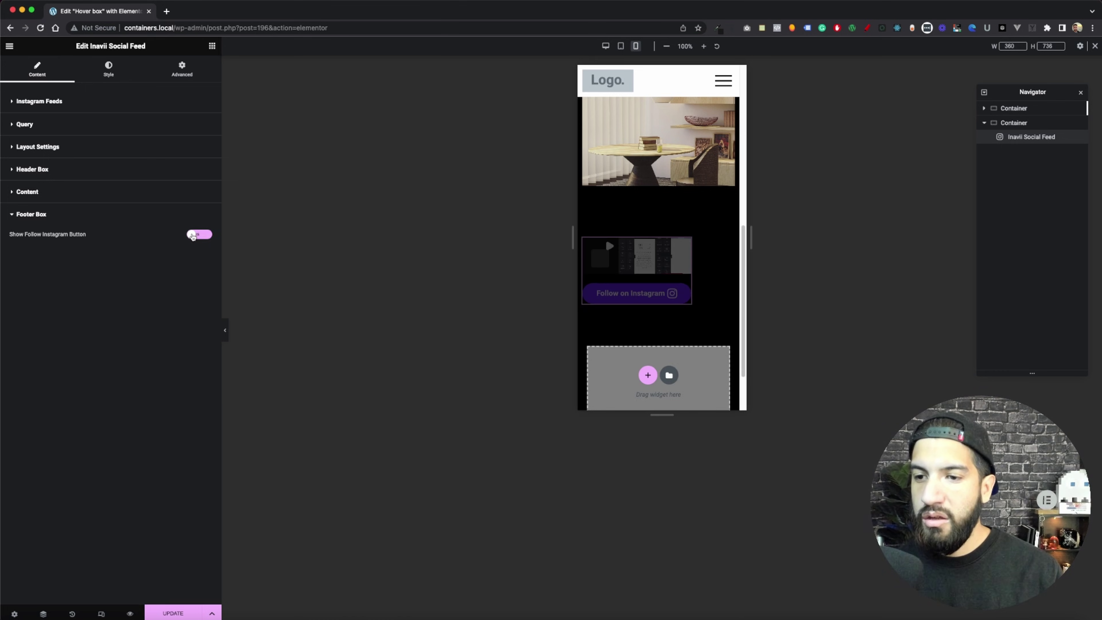
pyautogui.click(184, 614)
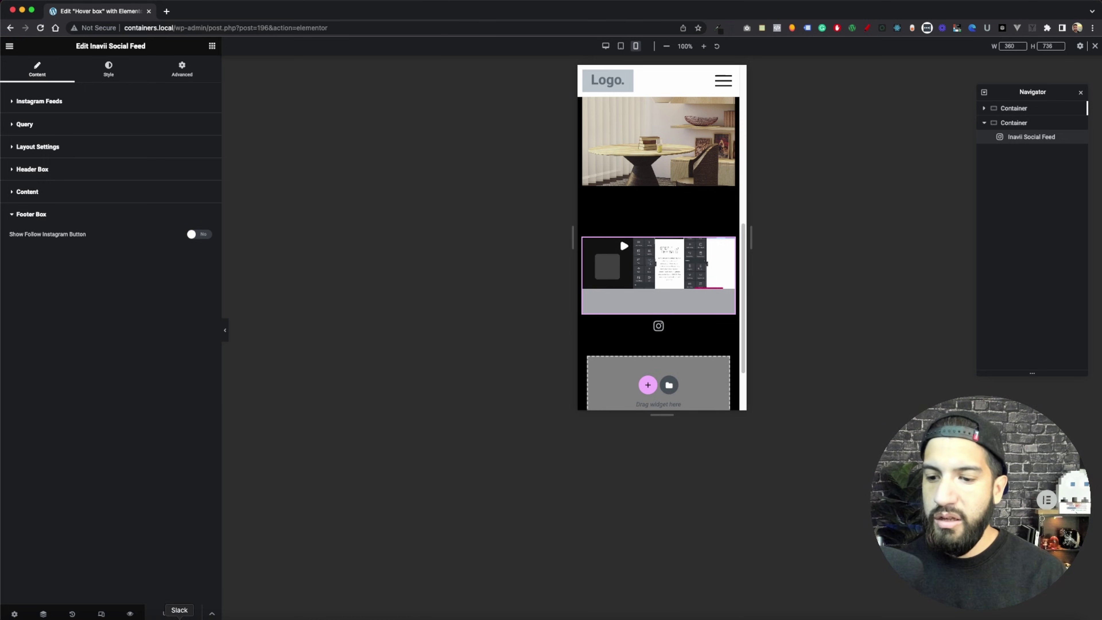
pyautogui.click(130, 614)
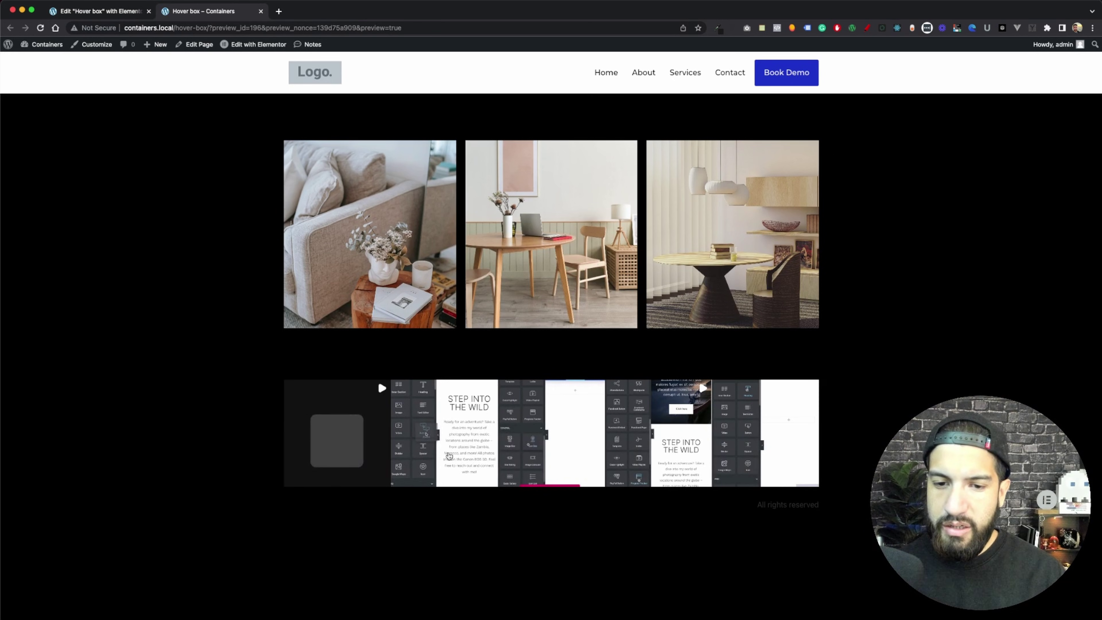
# - Open and close a feed post's popup on the live page, then return to the Elementor editor
pyautogui.click(448, 455)
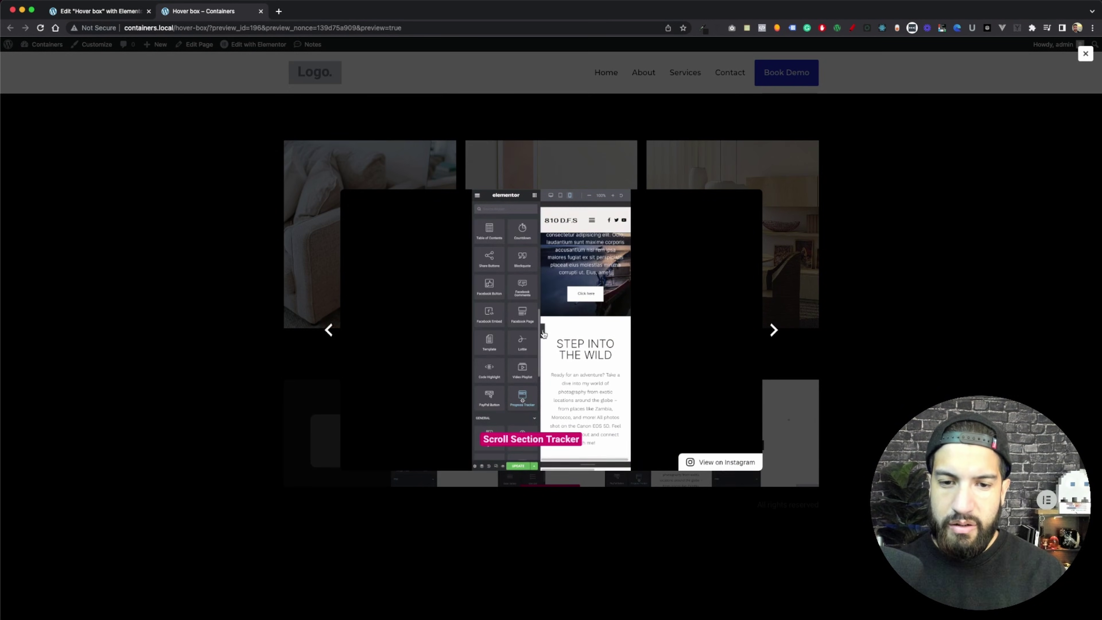
pyautogui.click(859, 401)
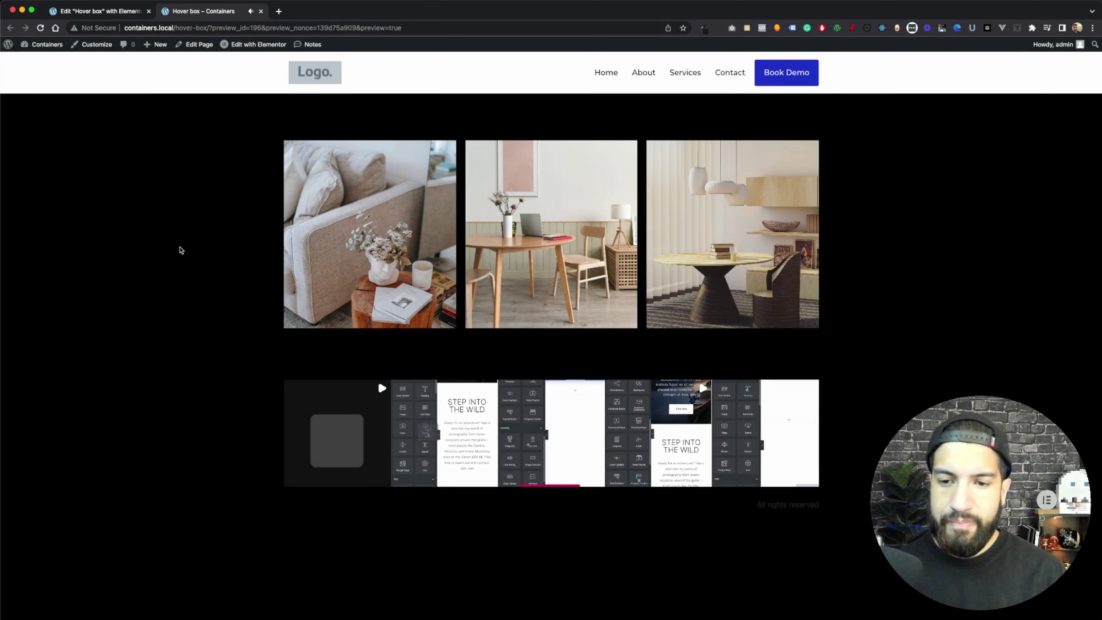
pyautogui.click(99, 10)
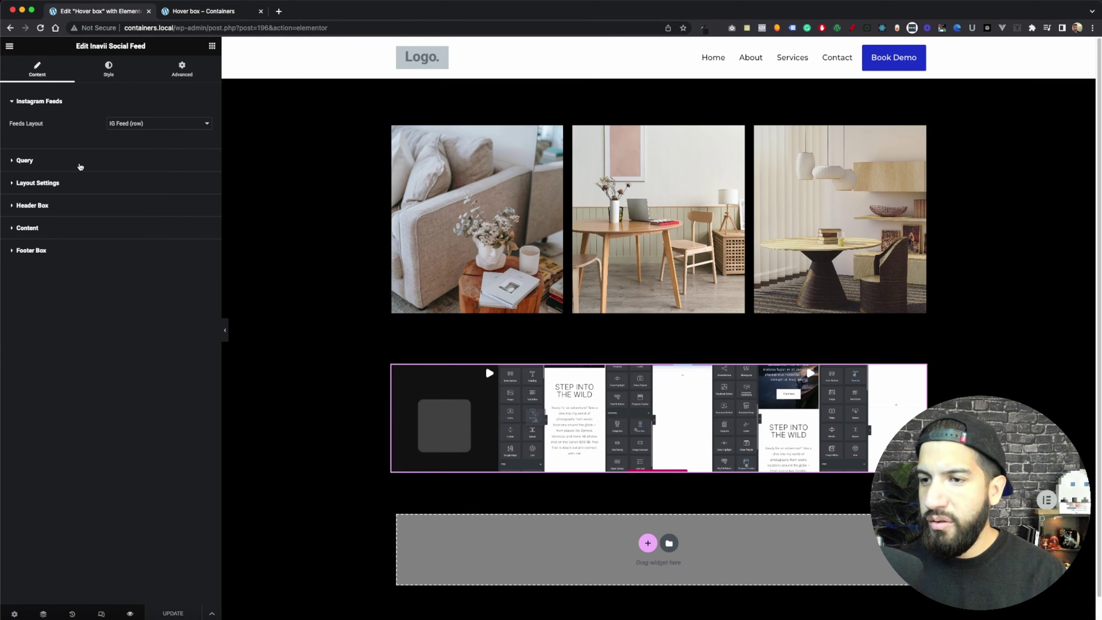
# - Review the Inavii feed widget's Query post-count and Layout Settings sections without changing anything
pyautogui.click(25, 161)
pyautogui.click(79, 202)
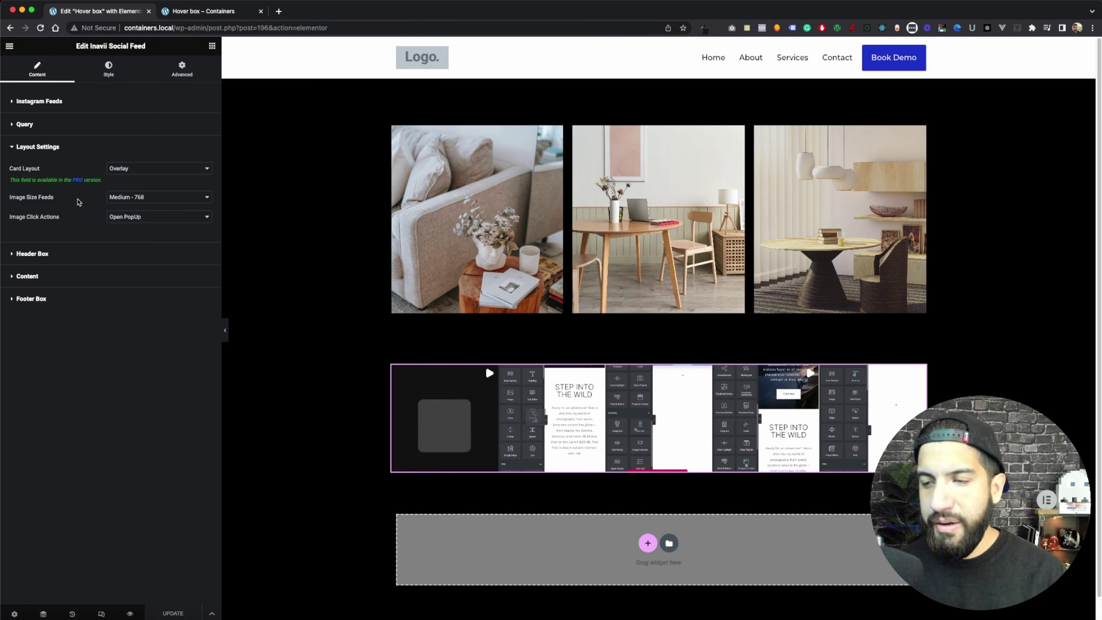
pyautogui.click(81, 126)
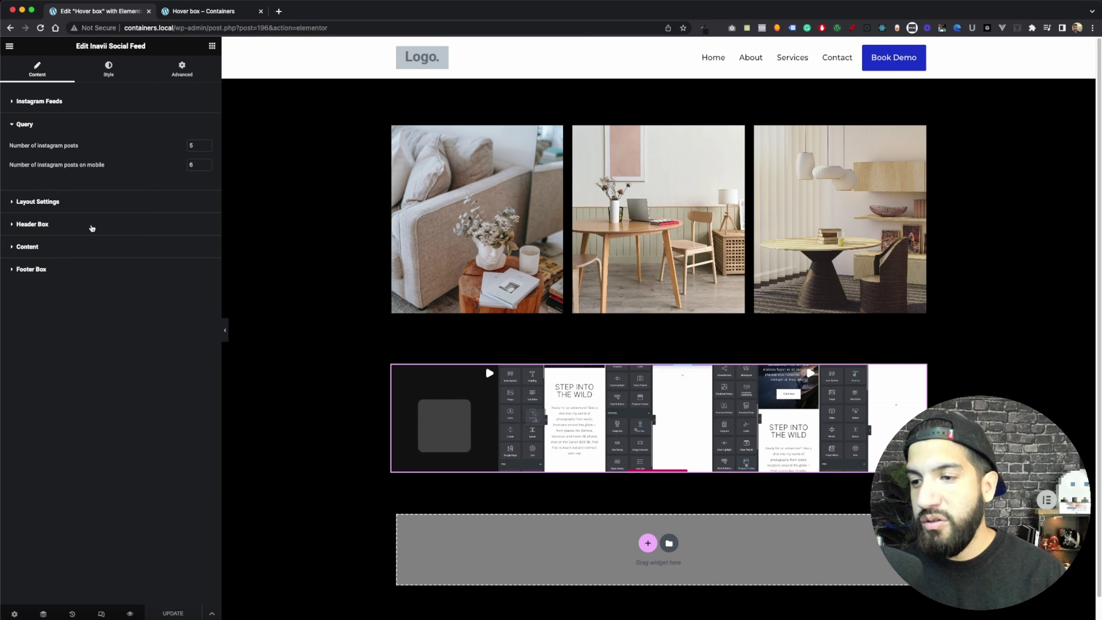
pyautogui.click(38, 202)
# - Inspect the Header Box, Content and Footer Box options, then the Instagram Feeds layout choice
pyautogui.click(66, 254)
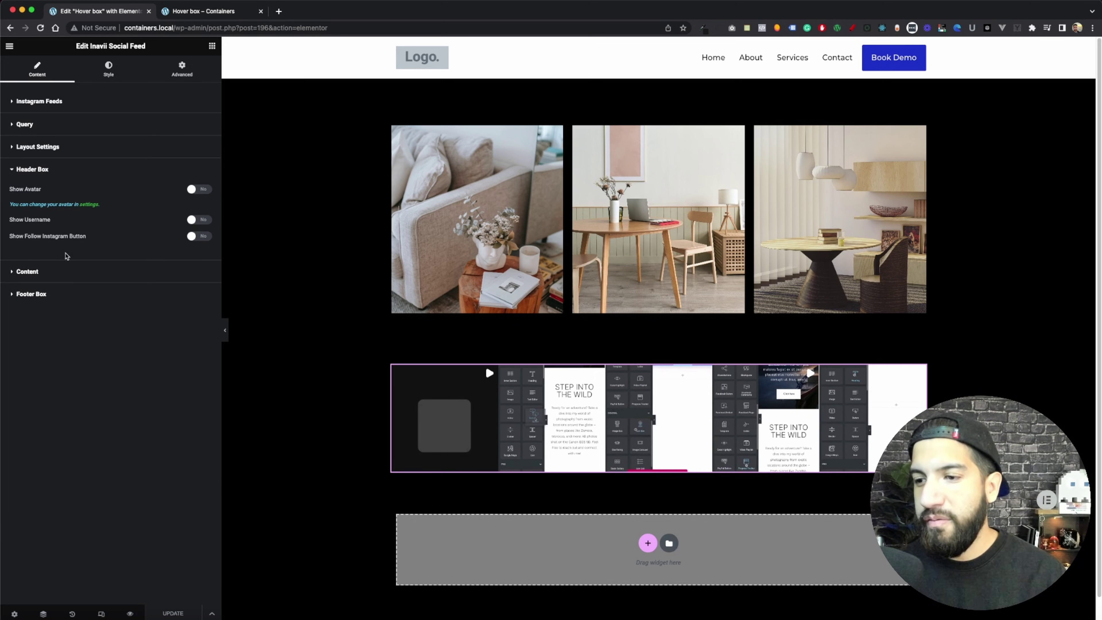
pyautogui.click(76, 270)
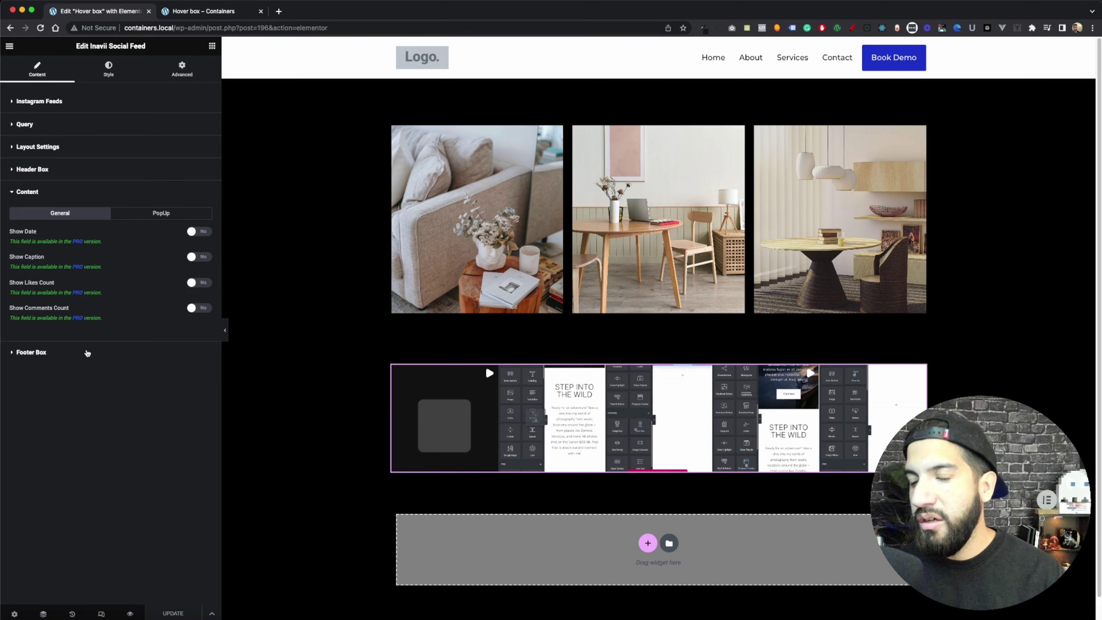
pyautogui.click(88, 353)
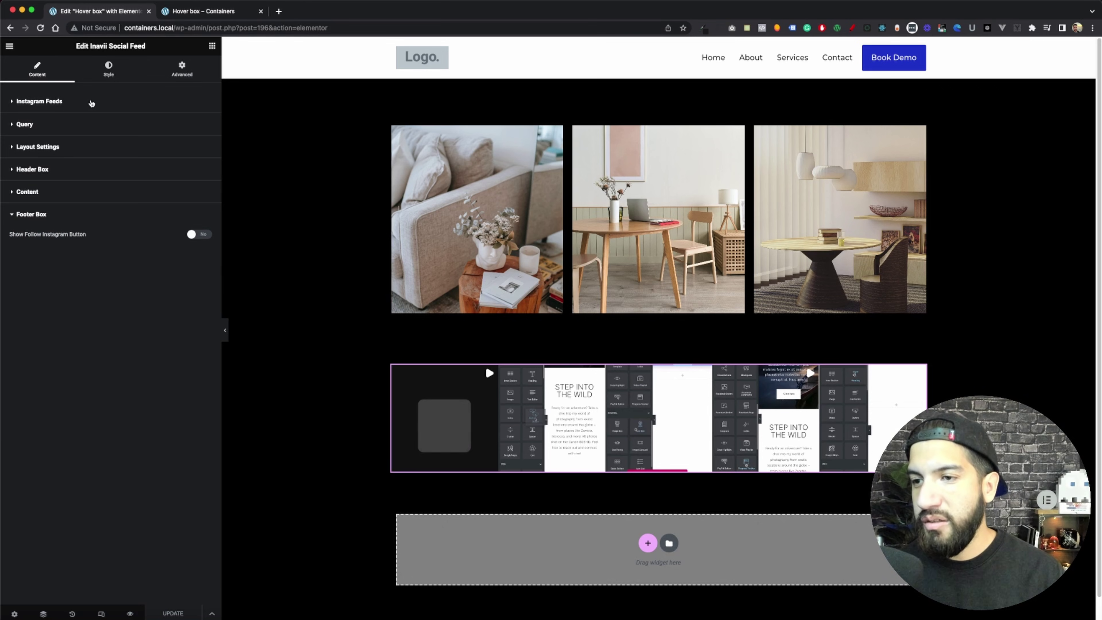
pyautogui.click(93, 104)
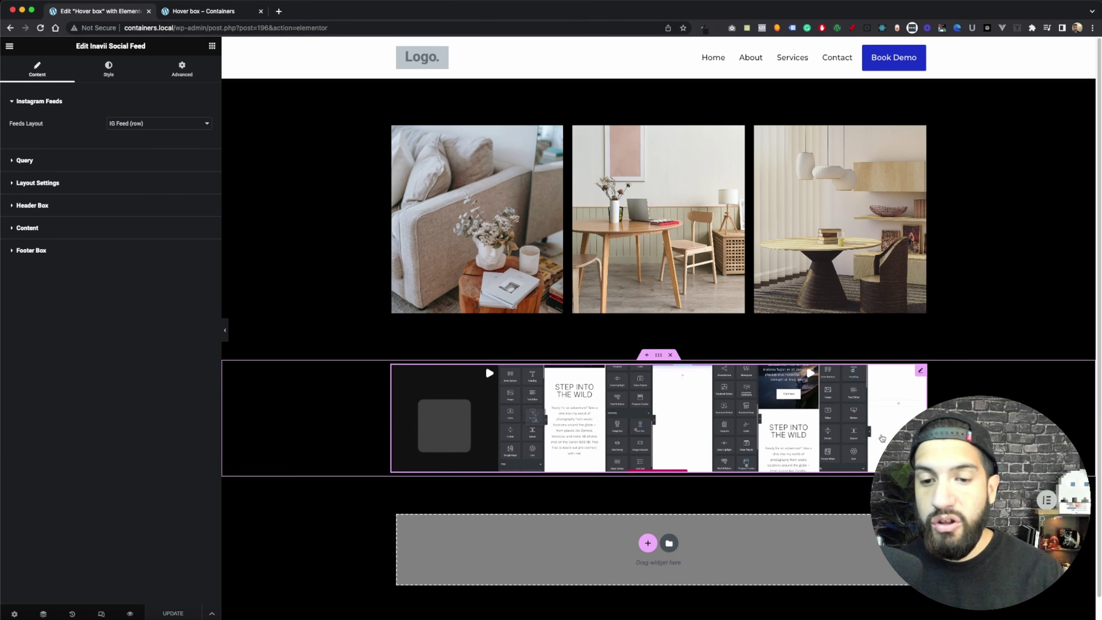
pyautogui.click(204, 11)
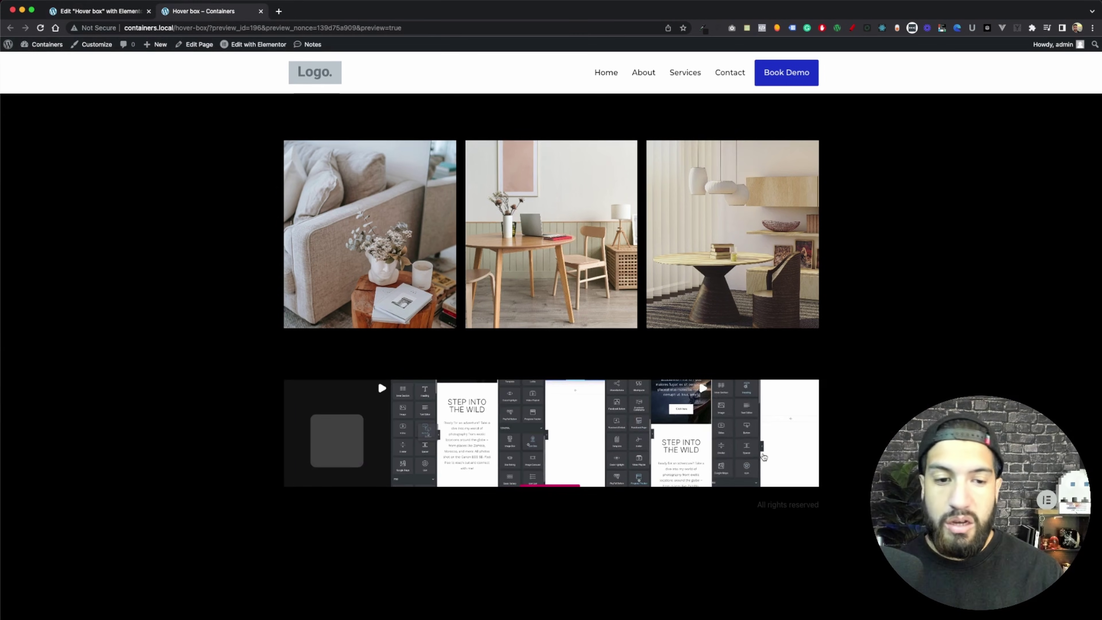
pyautogui.click(742, 434)
pyautogui.click(994, 379)
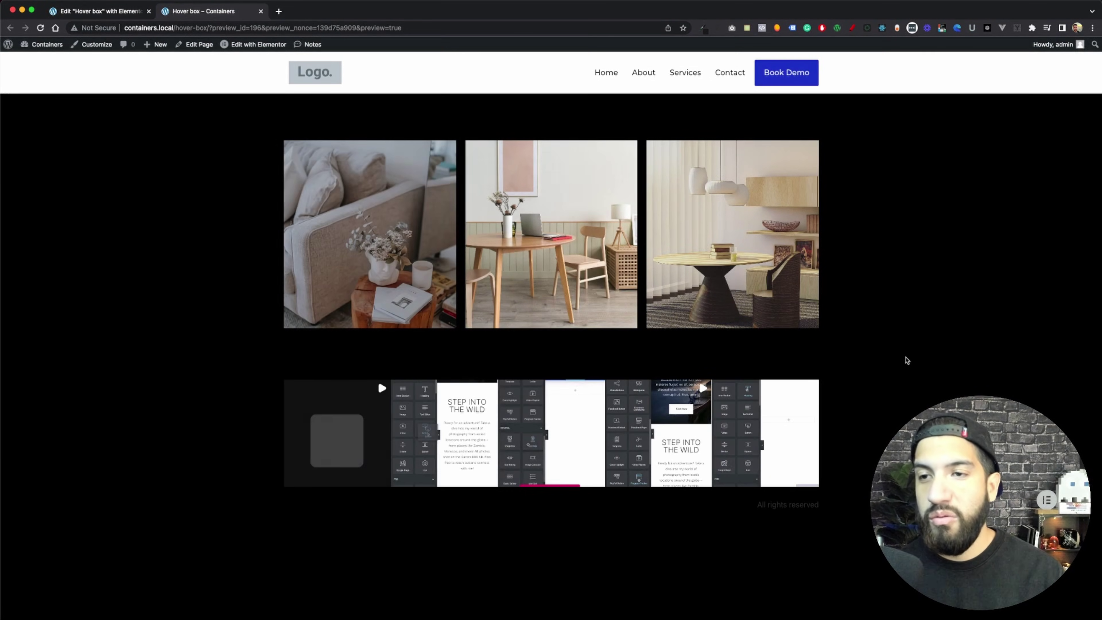
pyautogui.moveTo(351, 281)
pyautogui.moveTo(524, 243)
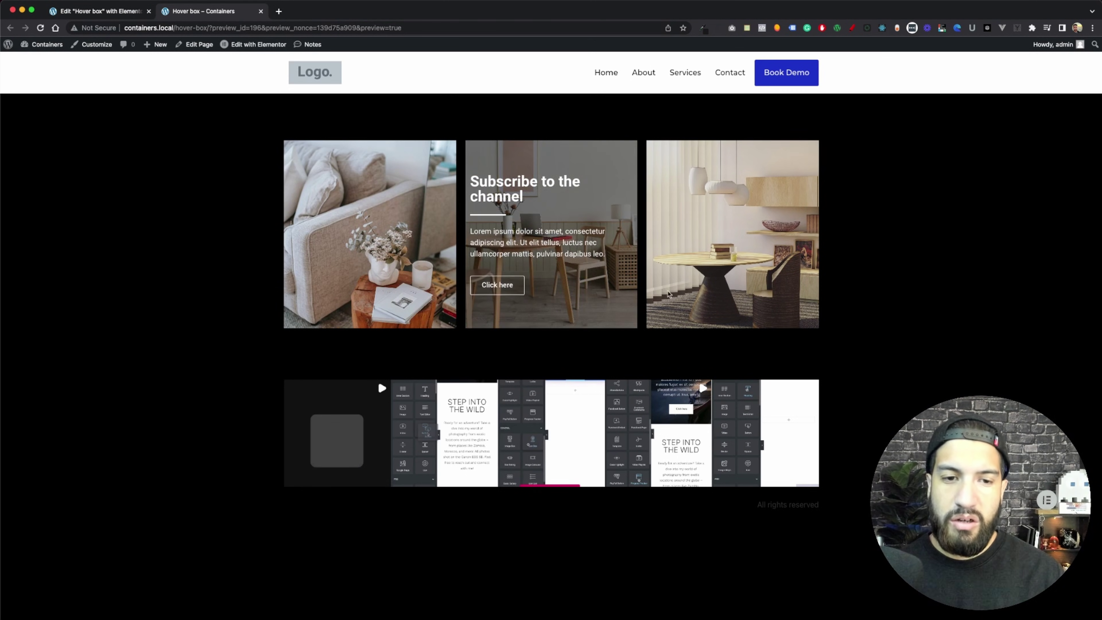
pyautogui.moveTo(702, 263)
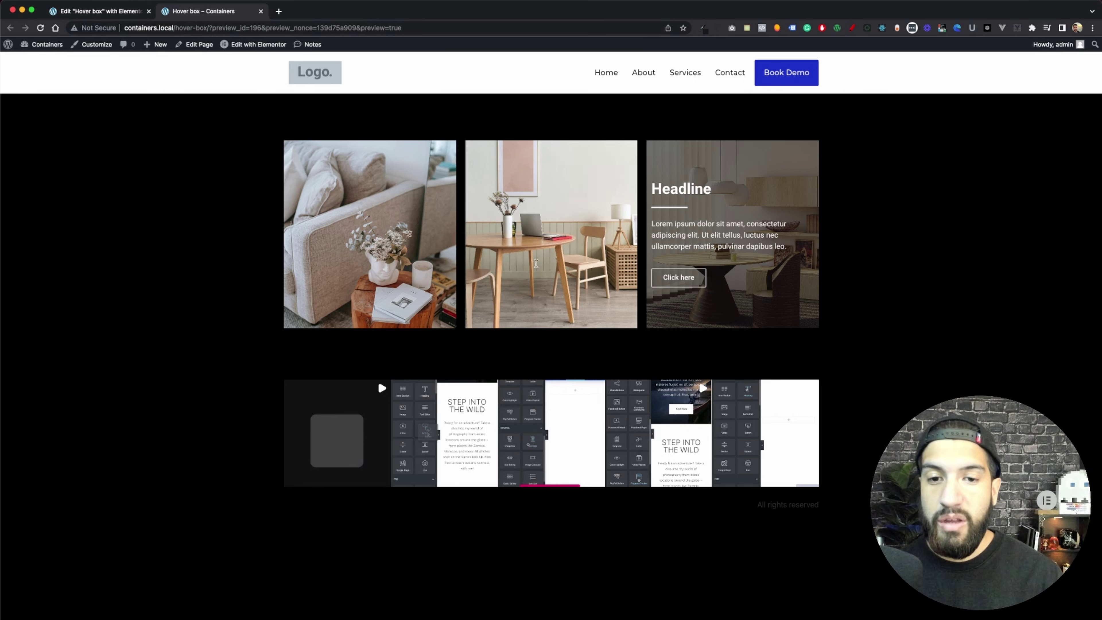
pyautogui.moveTo(493, 261)
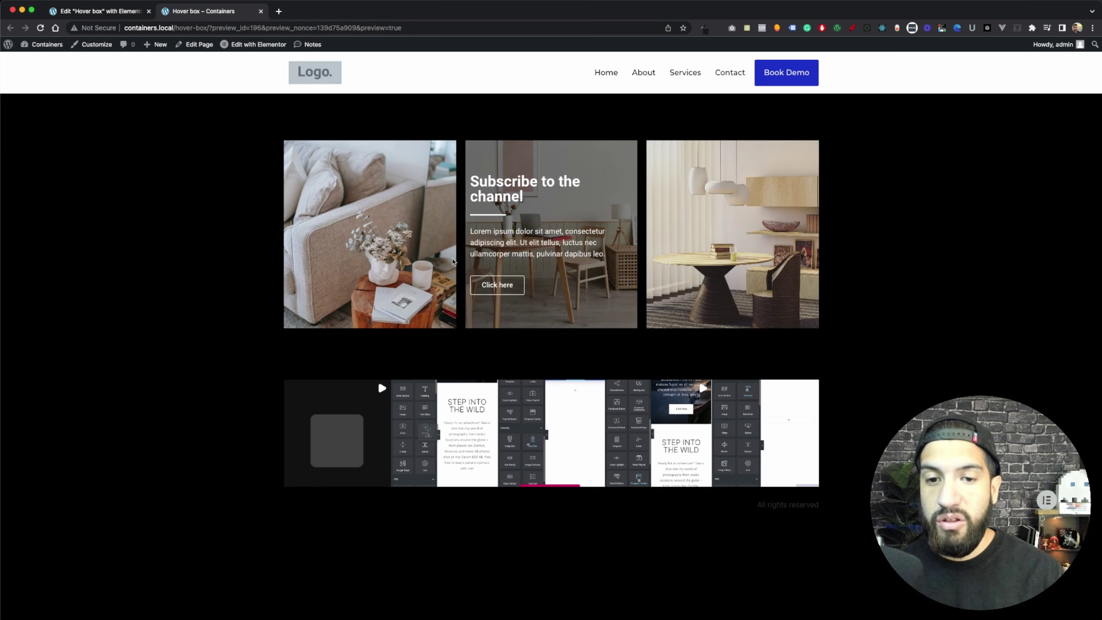